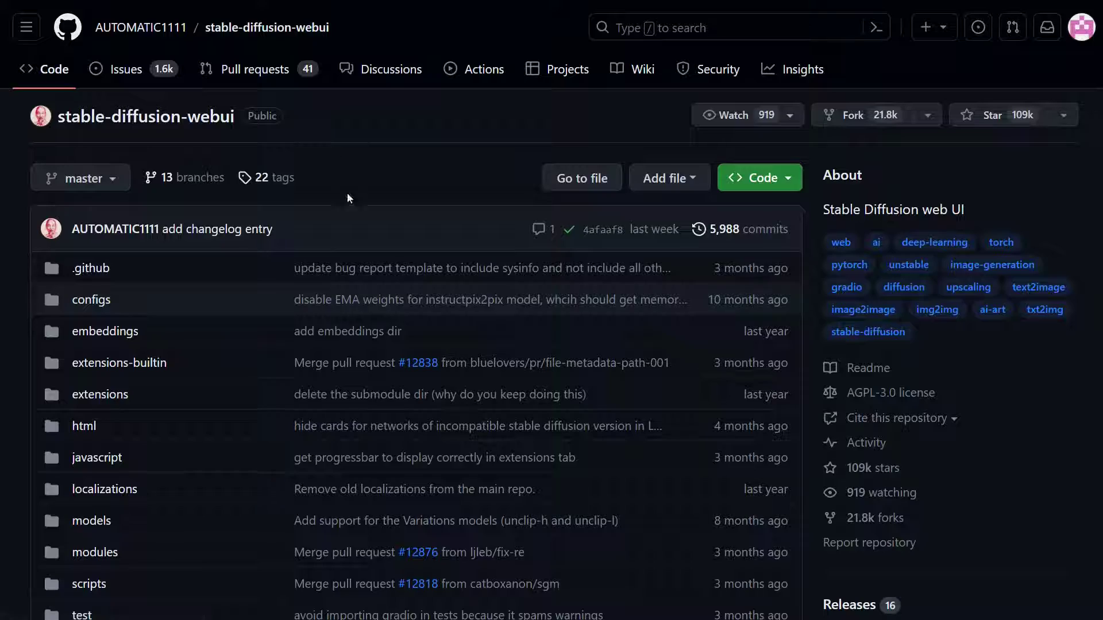
- Scroll the README past the file list and Features to the Installation and Running instructions
scroll(481, 330, down, 7)
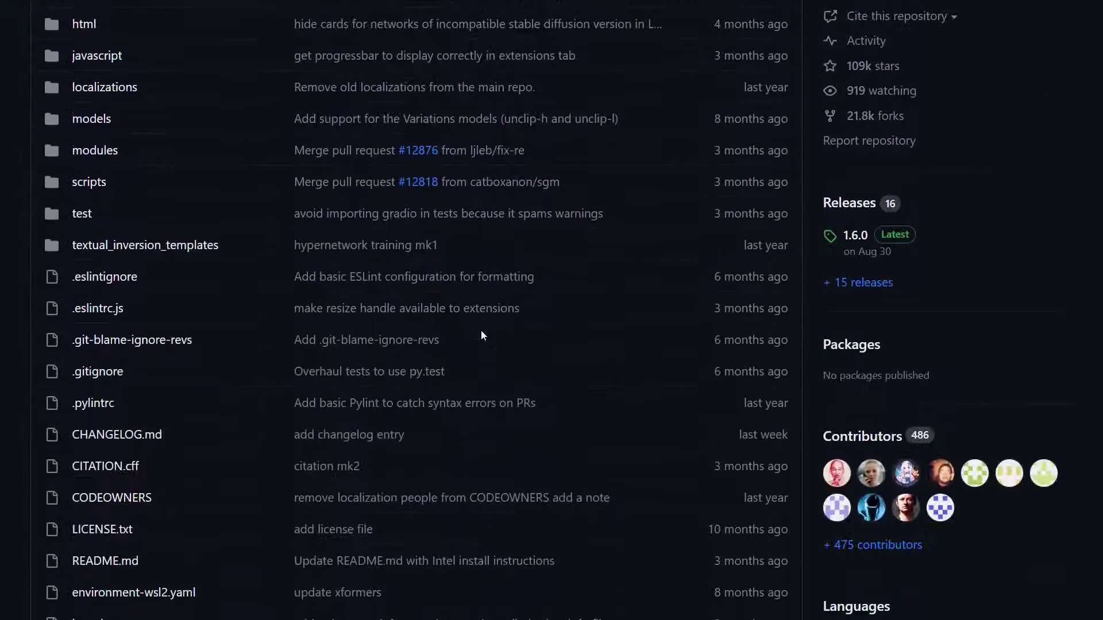
scroll(481, 330, down, 20)
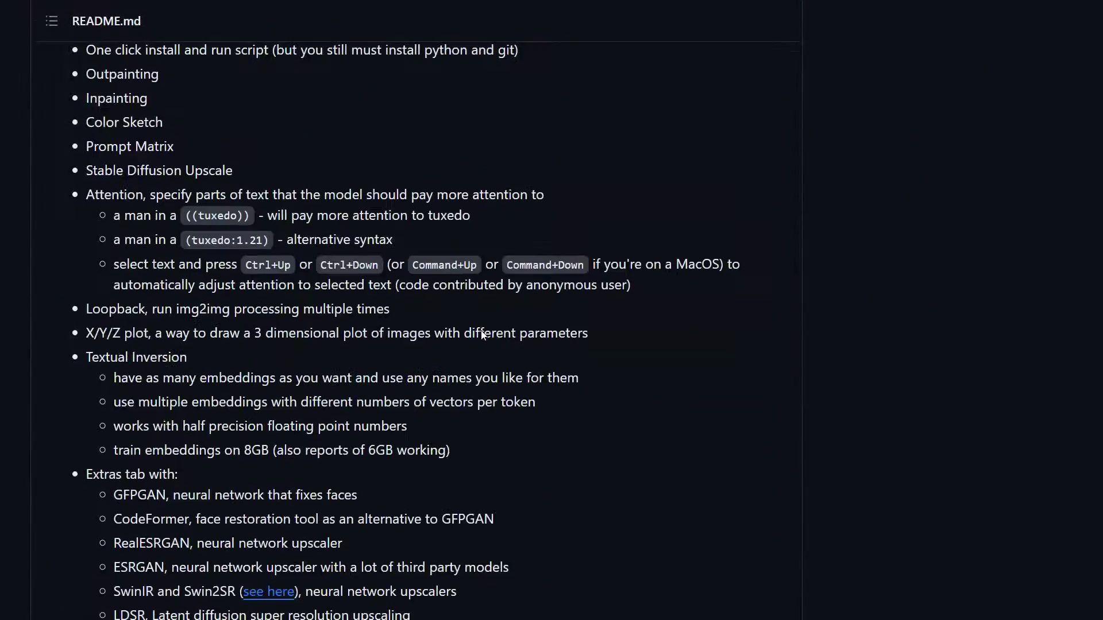
scroll(481, 334, down, 20)
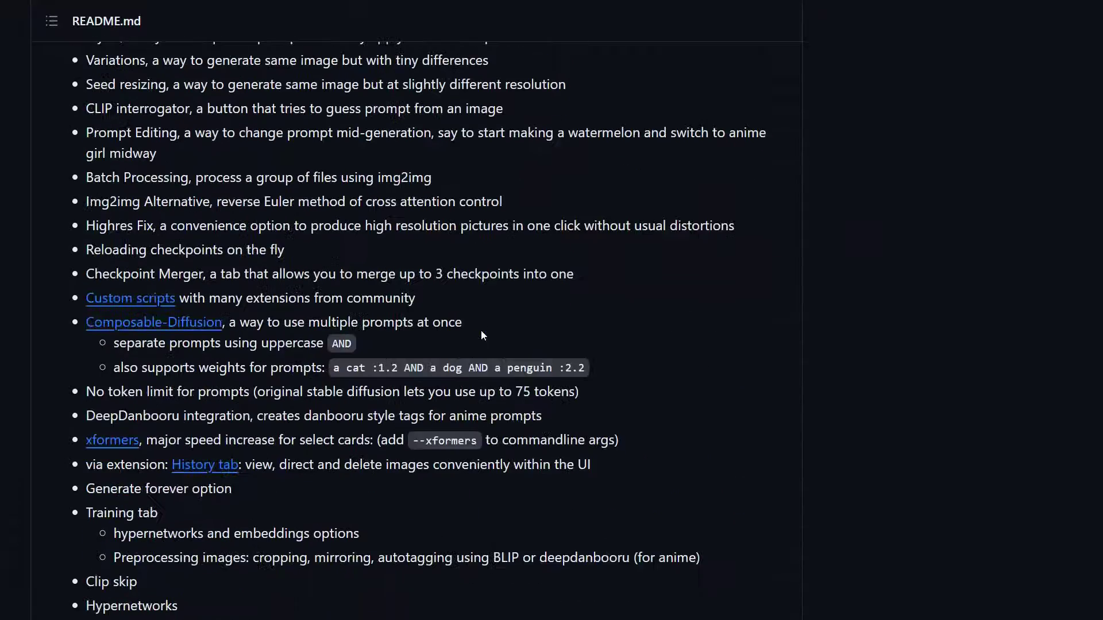
scroll(481, 332, down, 14)
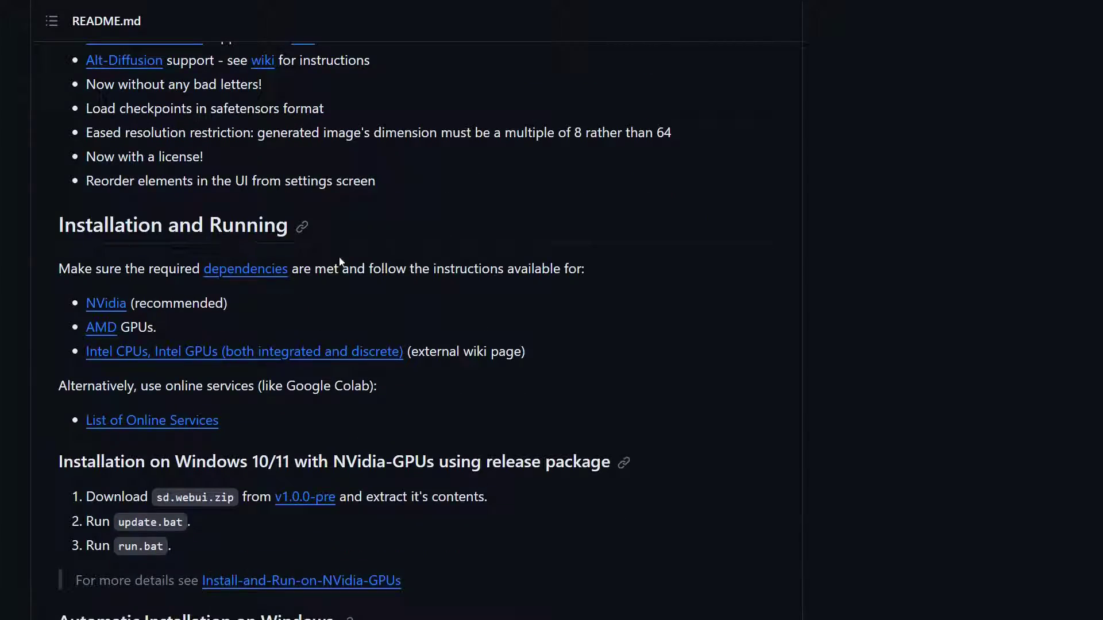
scroll(310, 218, down, 2)
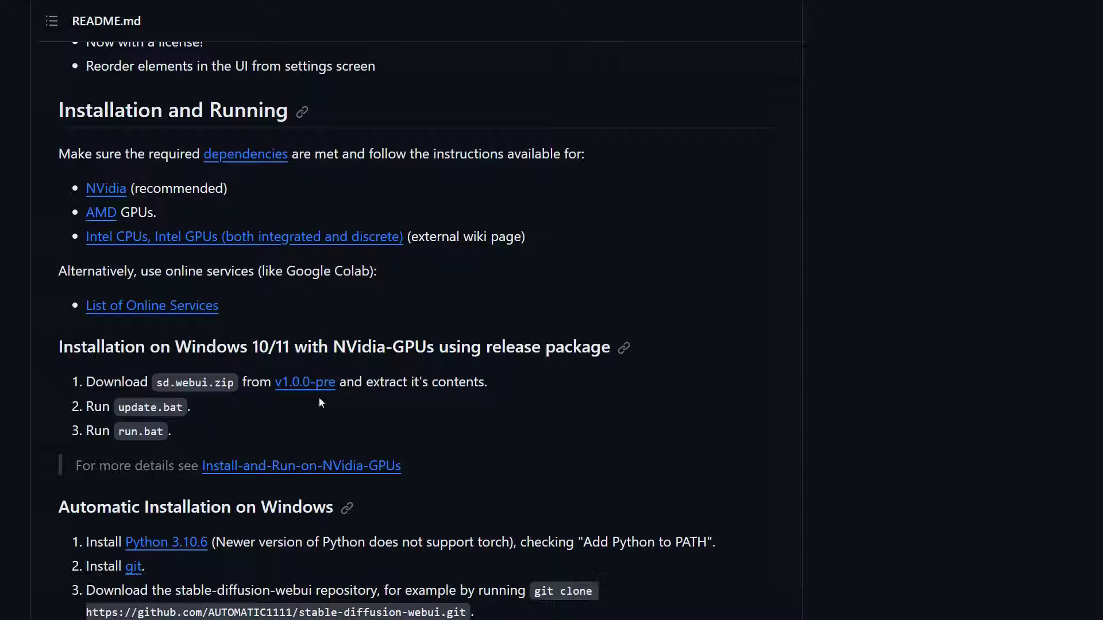
- Scroll further down through the README's Windows installation steps
scroll(288, 410, down, 1)
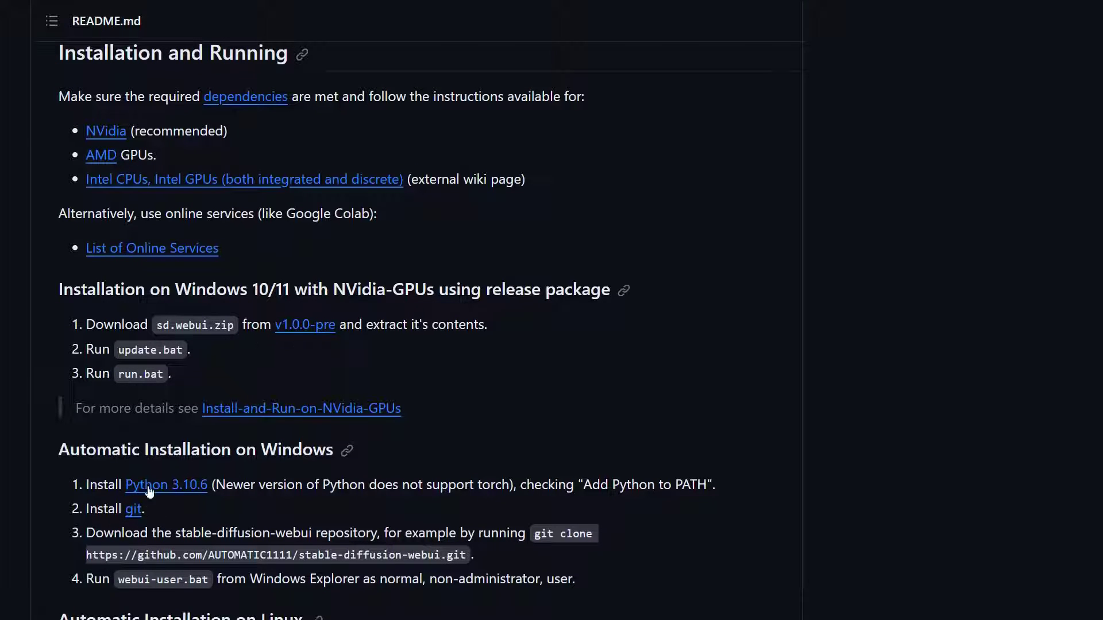
scroll(176, 501, down, 2)
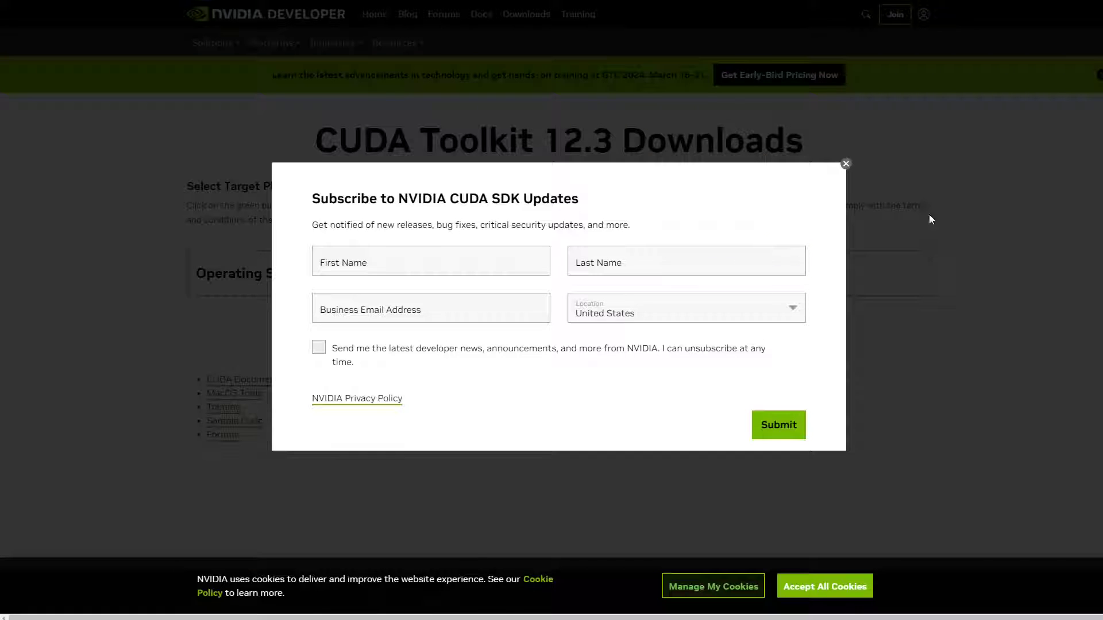
- Dismiss the CUDA SDK updates pop-up and switch to the Visual Studio downloads page
click(846, 164)
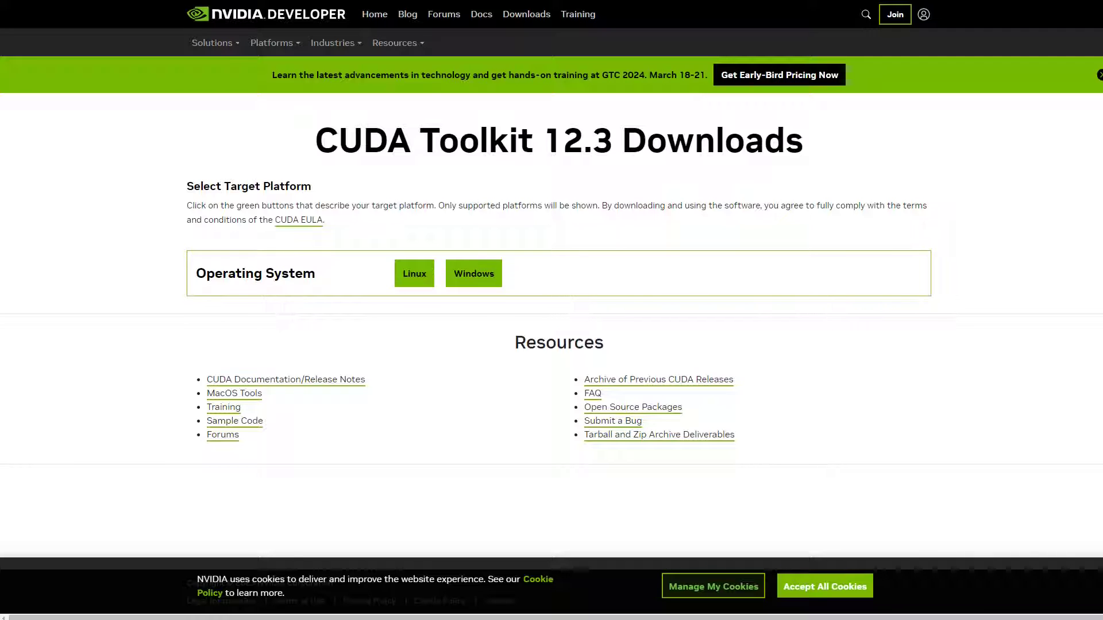
key(alt+Tab)
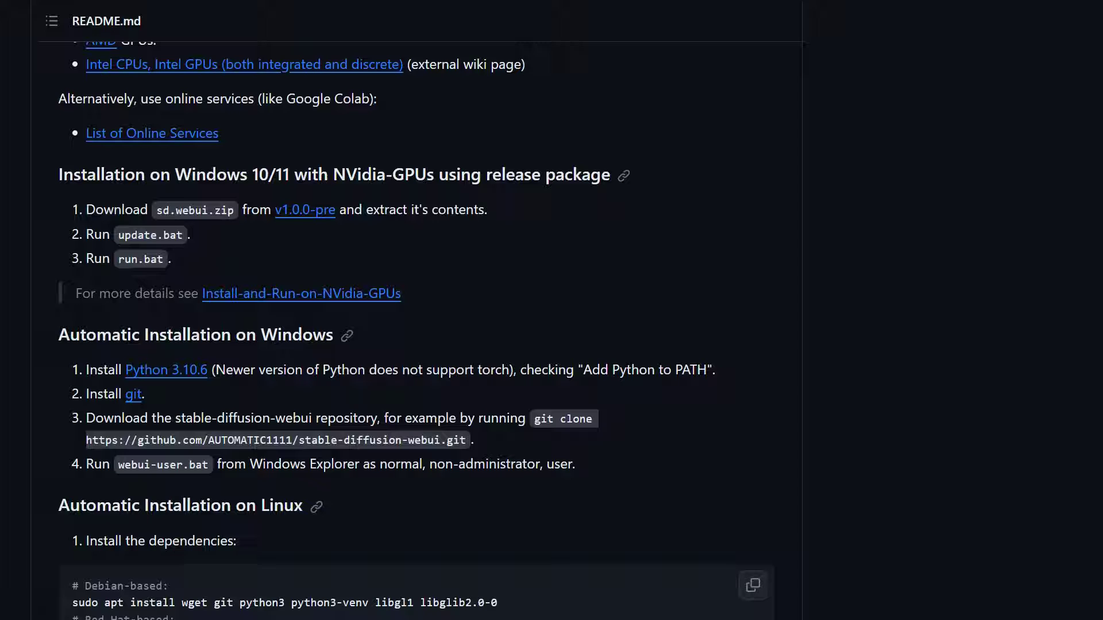
- Bring up the empty E:\AI-Art folder window and reposition it
key(alt+Tab)
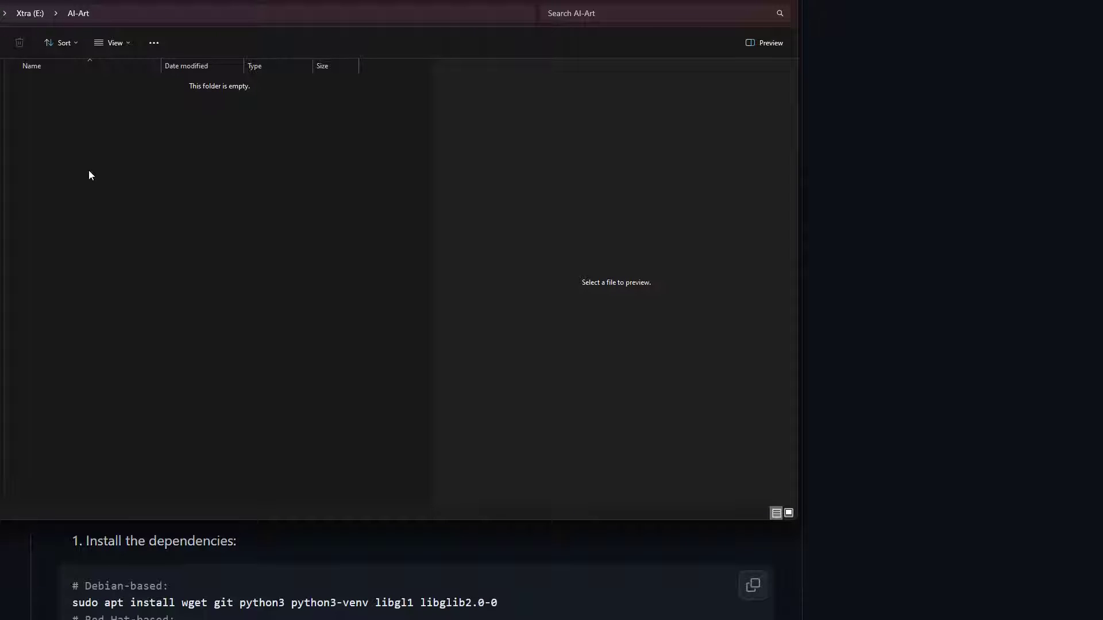
click(121, 16)
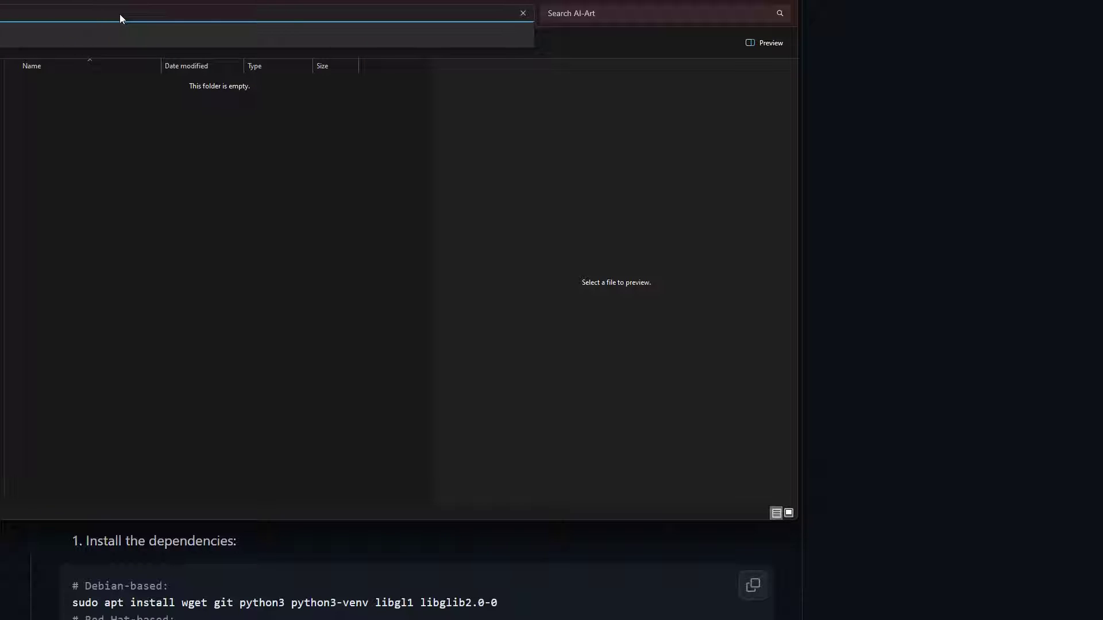
click(185, 348)
click(130, 14)
click(170, 270)
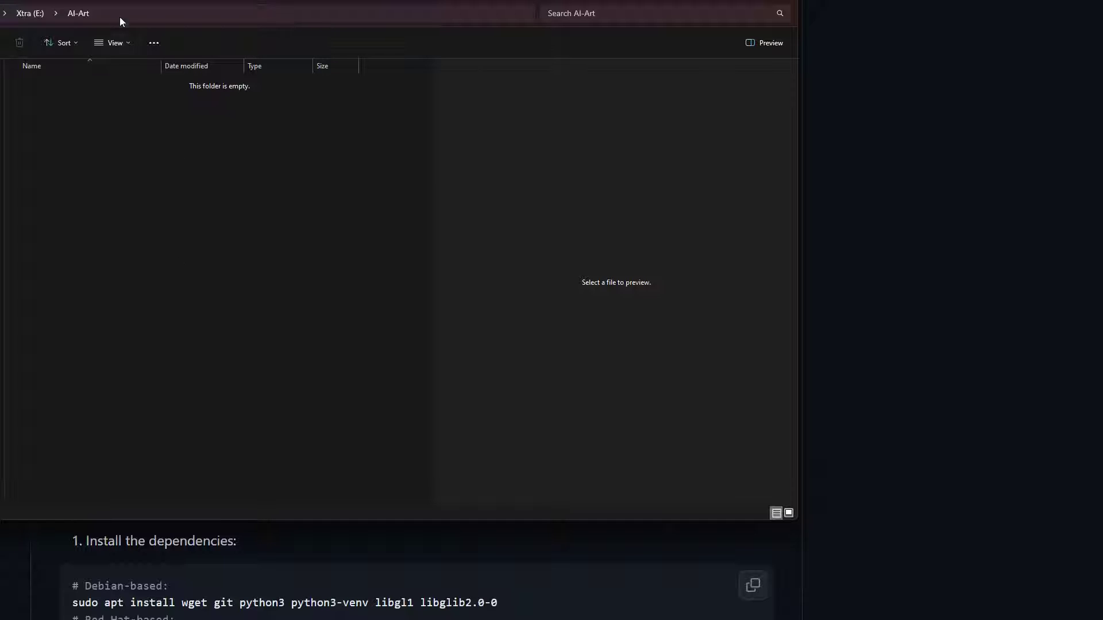
drag(102, 0, 152, 1)
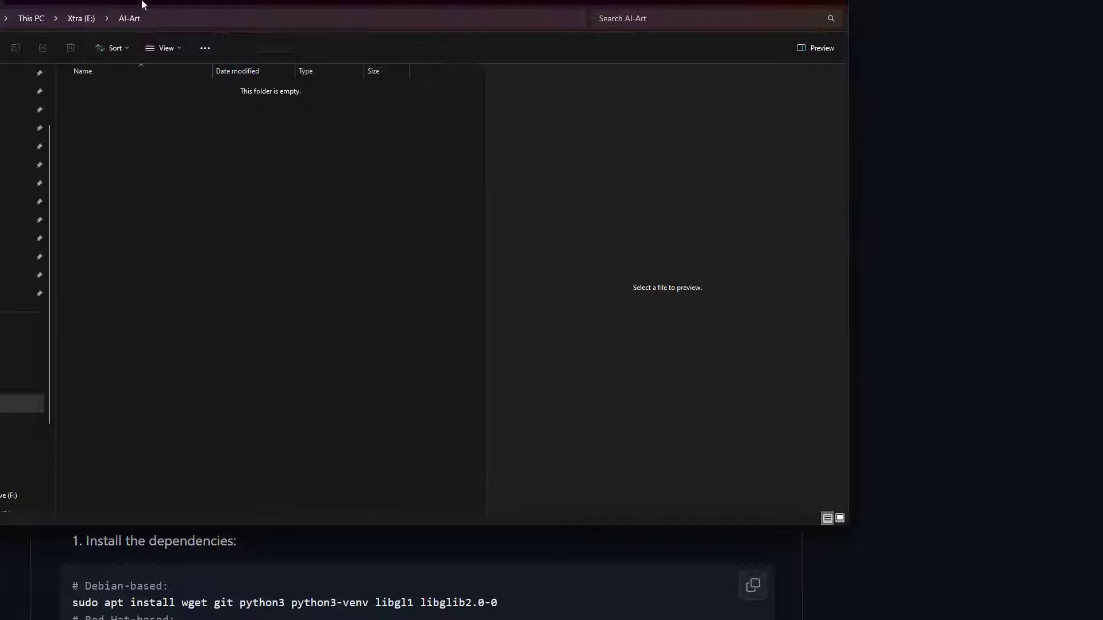
drag(144, 4, 147, 2)
- Replace the E:\AI-Art address-bar path with cmd
click(199, 19)
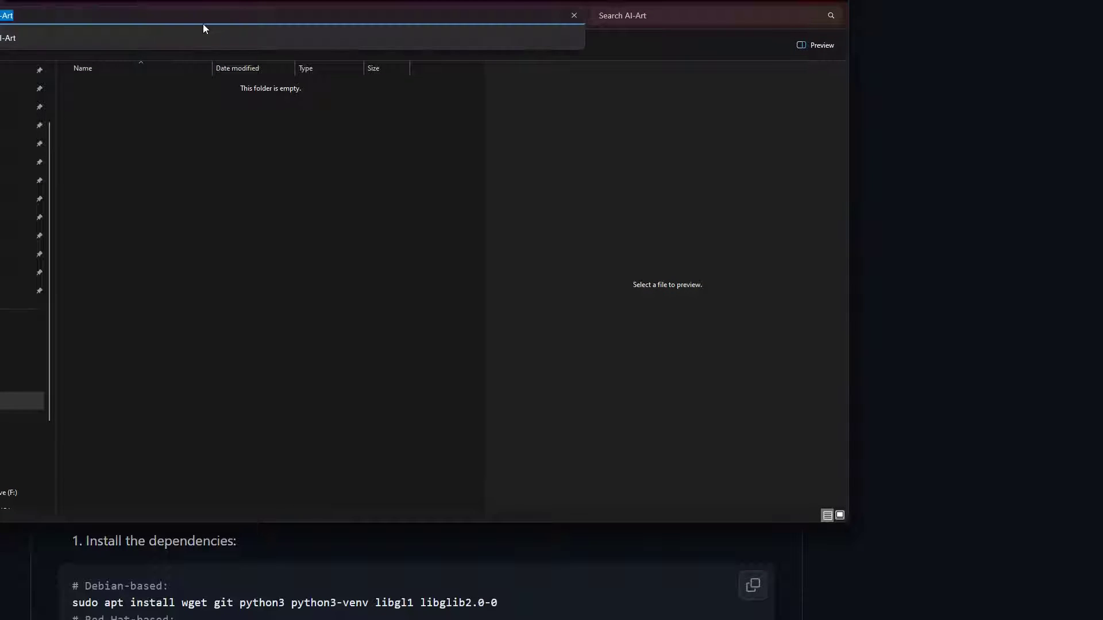
click(87, 2)
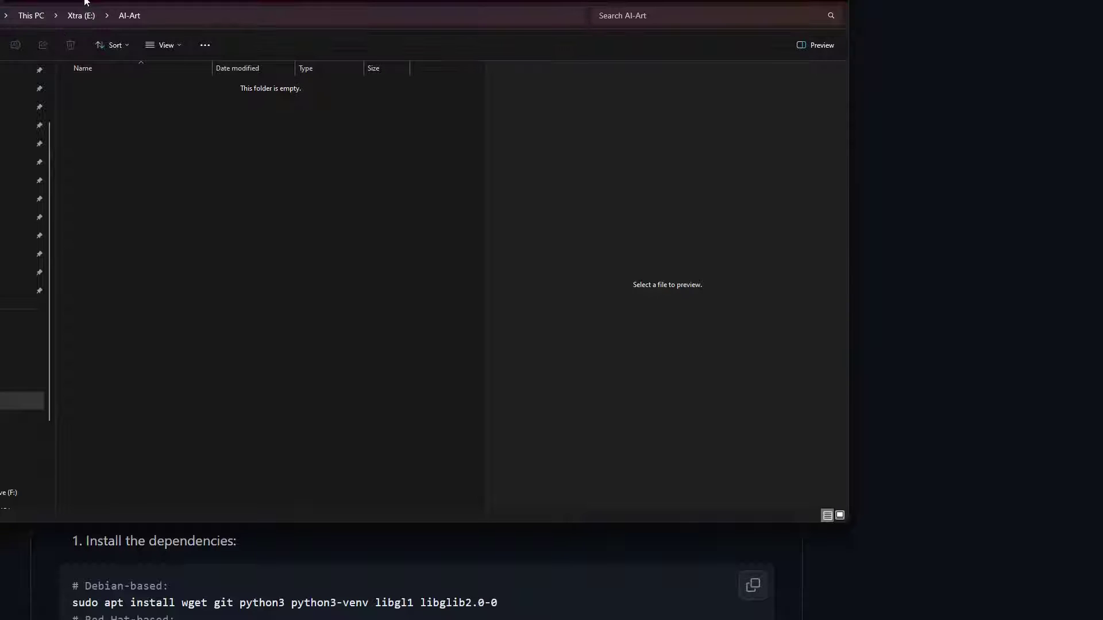
drag(87, 2, 107, 1)
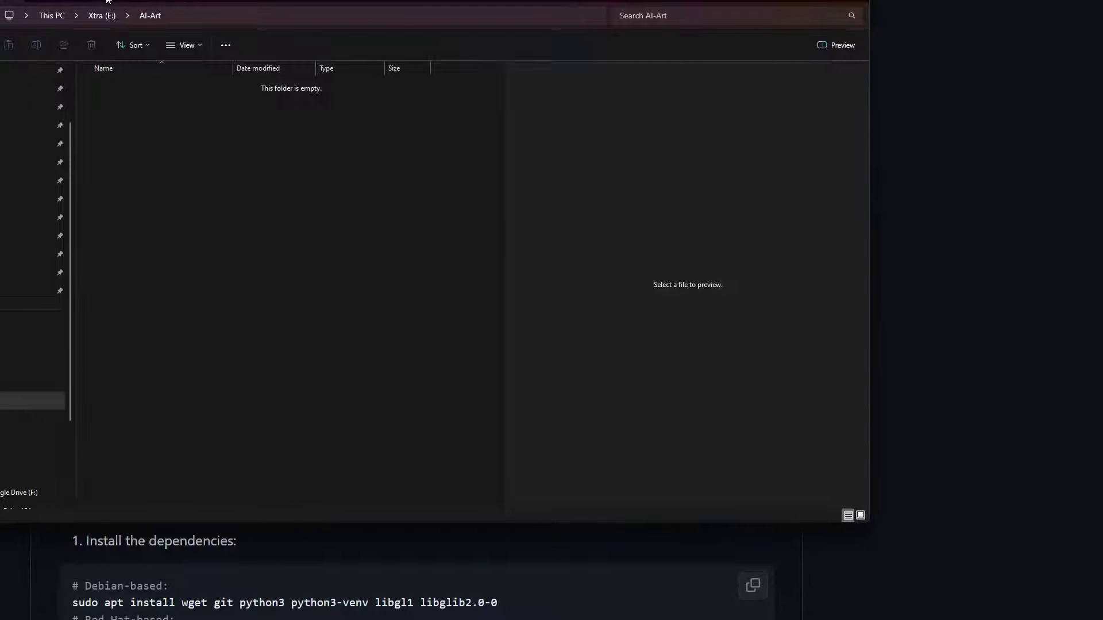
click(112, 9)
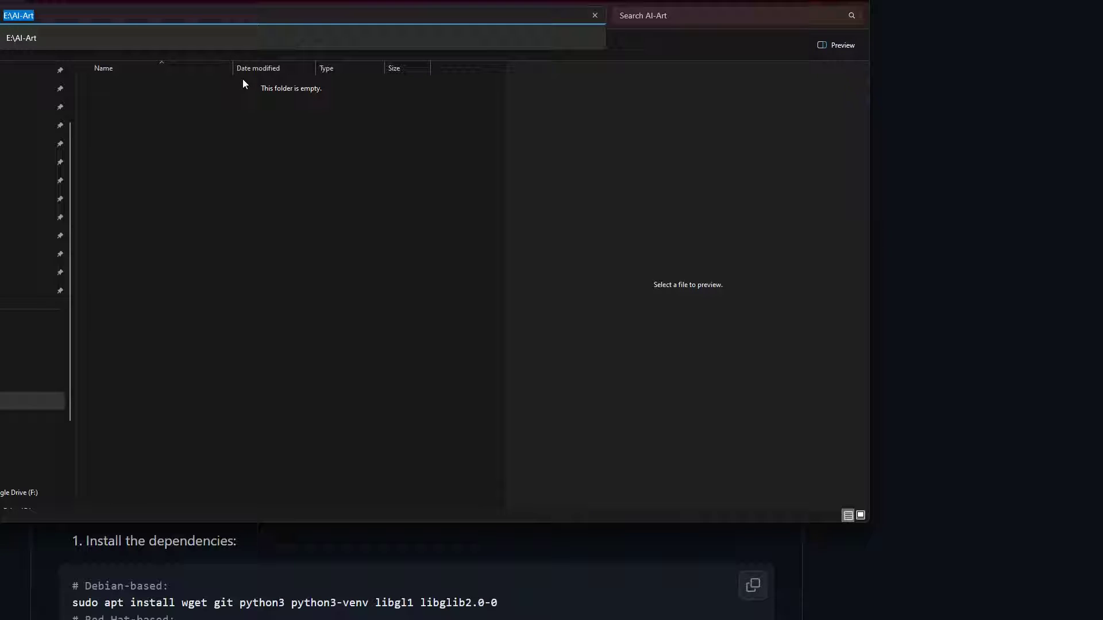
text(cmd)
- Open an enlarged command prompt in E:\AI-Art and copy the README's git clone command
key(Return)
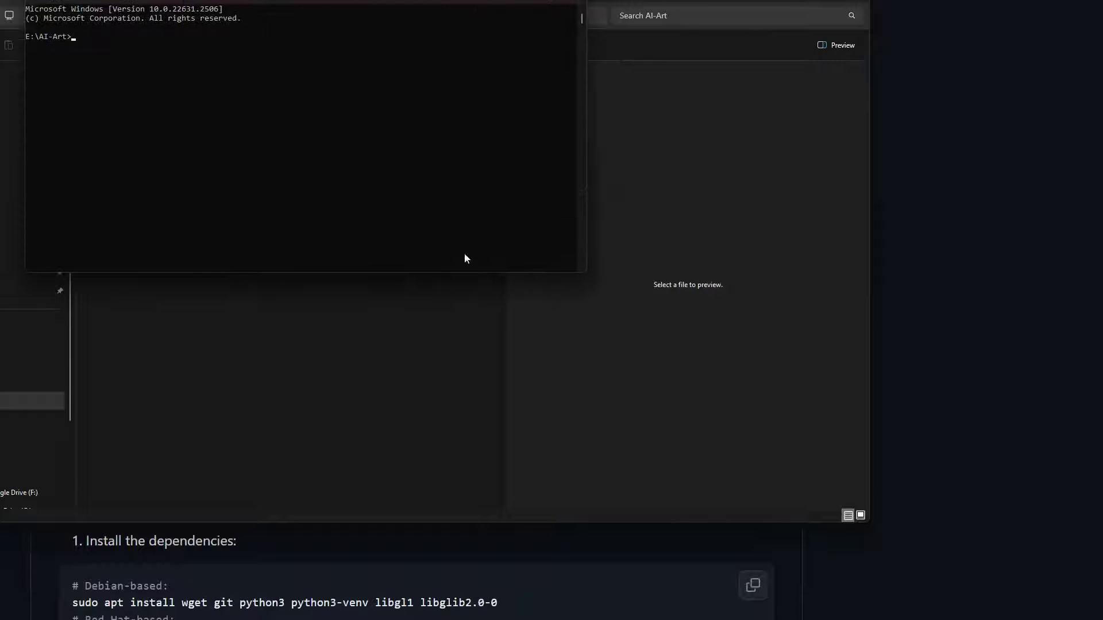
drag(585, 272, 636, 330)
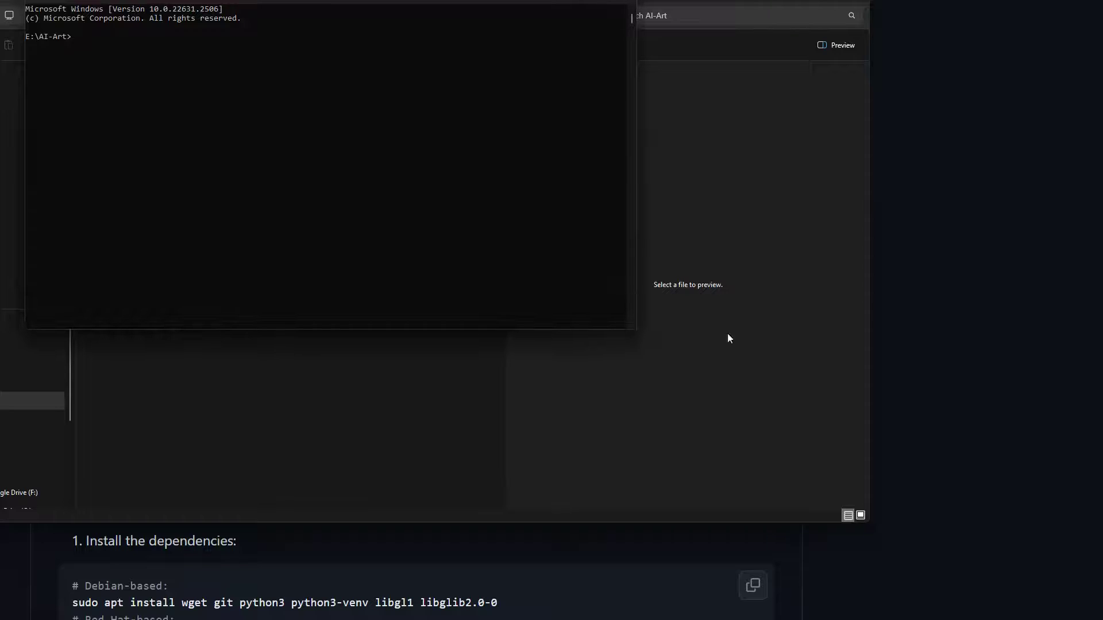
click(928, 349)
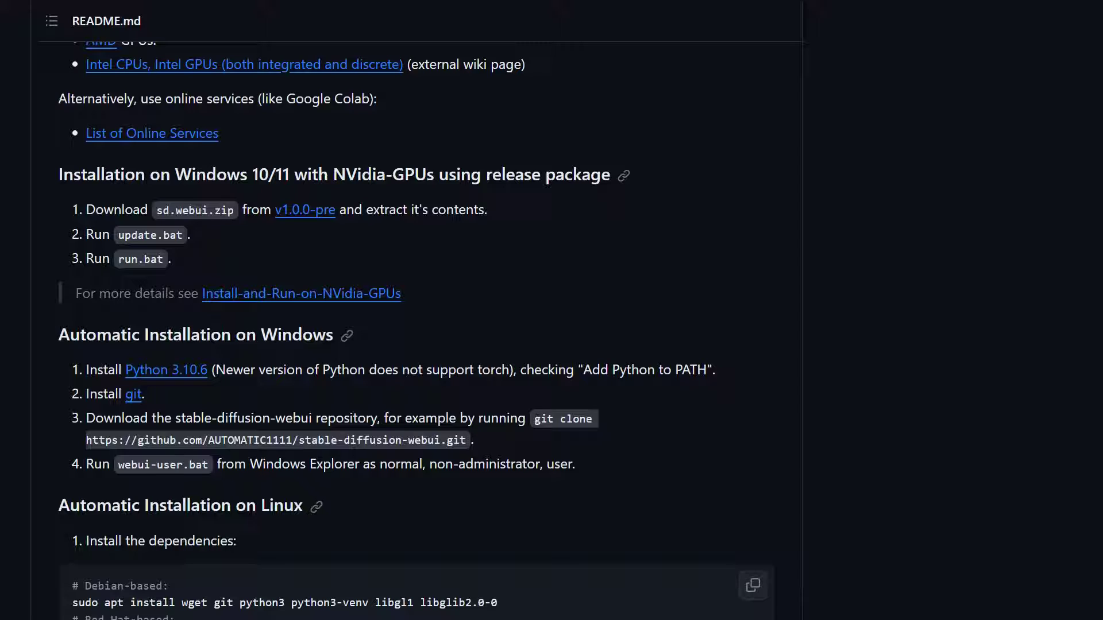
drag(535, 421, 470, 441)
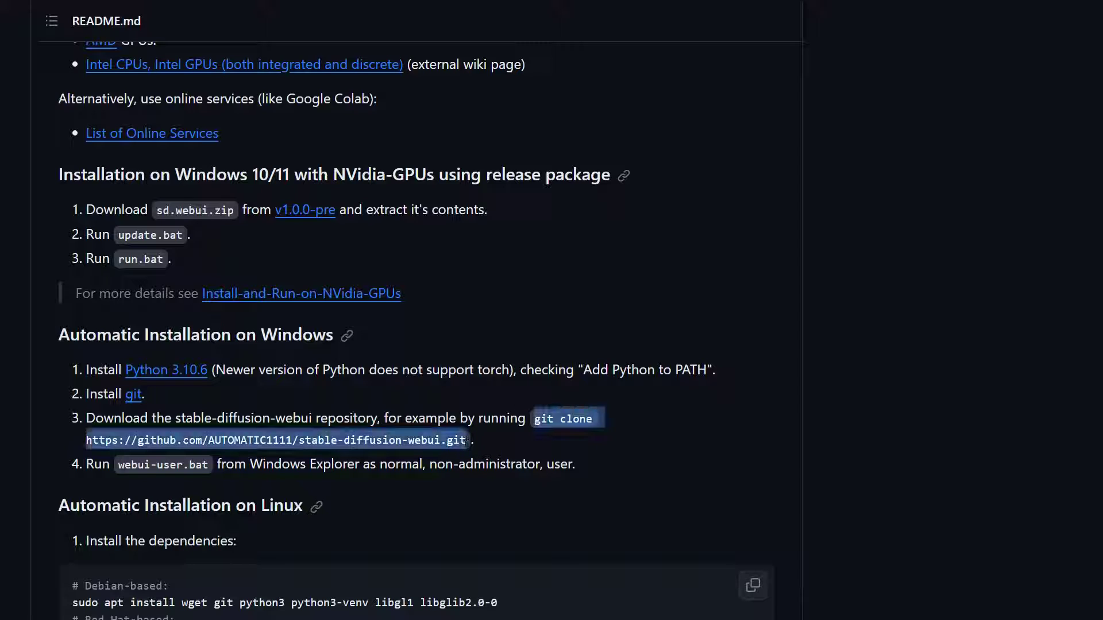
right_click(430, 440)
click(477, 447)
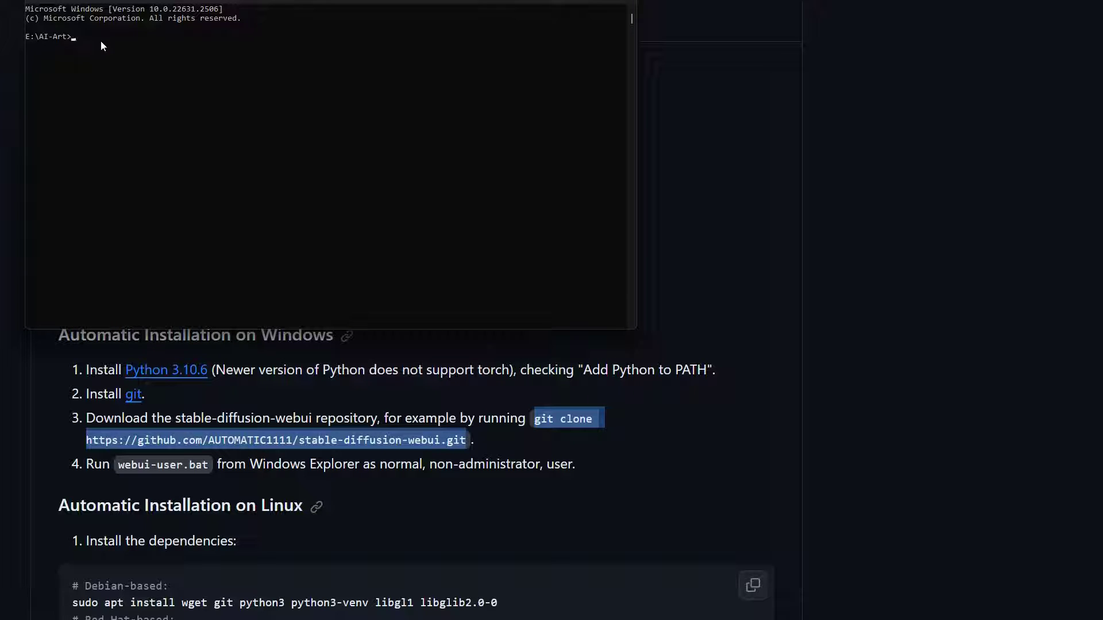
- Paste and run the stable-diffusion-webui git clone, then close the console
key(ctrl+v)
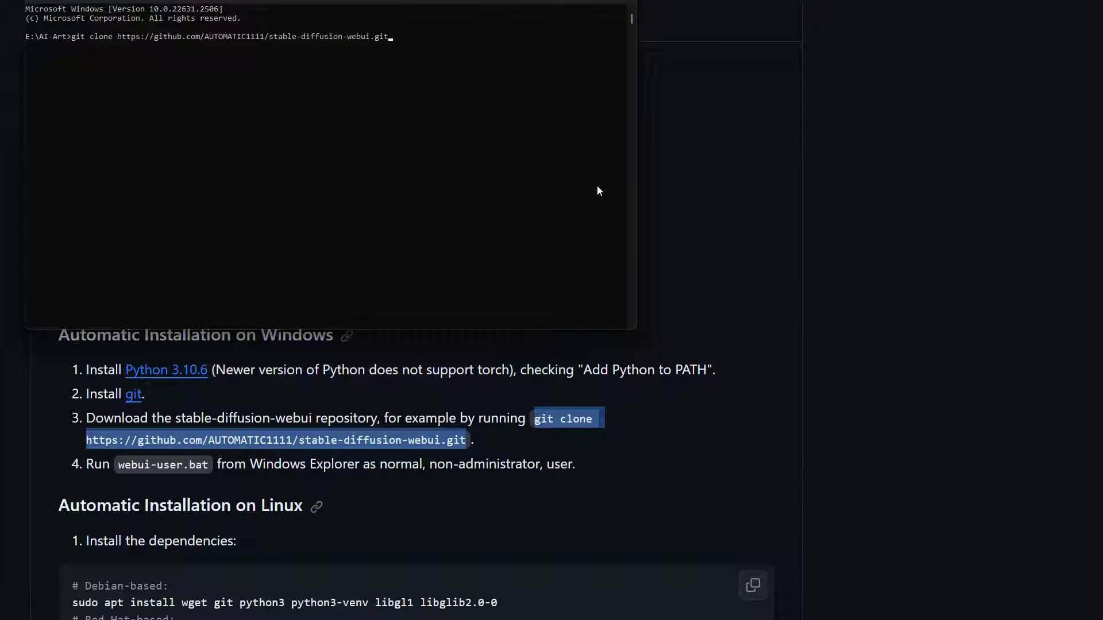
key(Return)
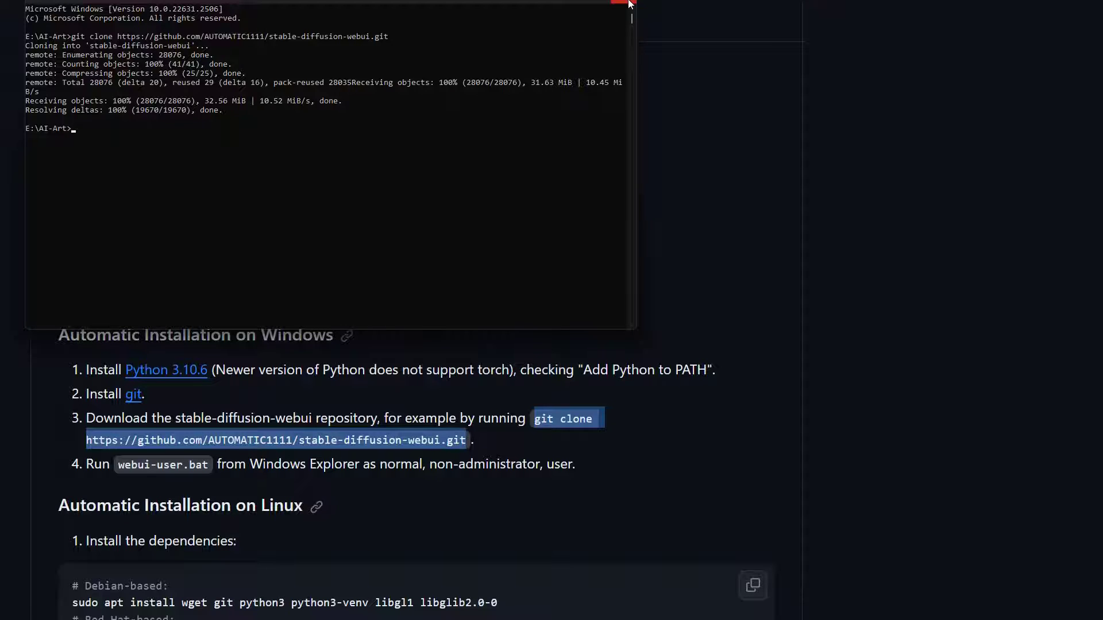
click(630, 4)
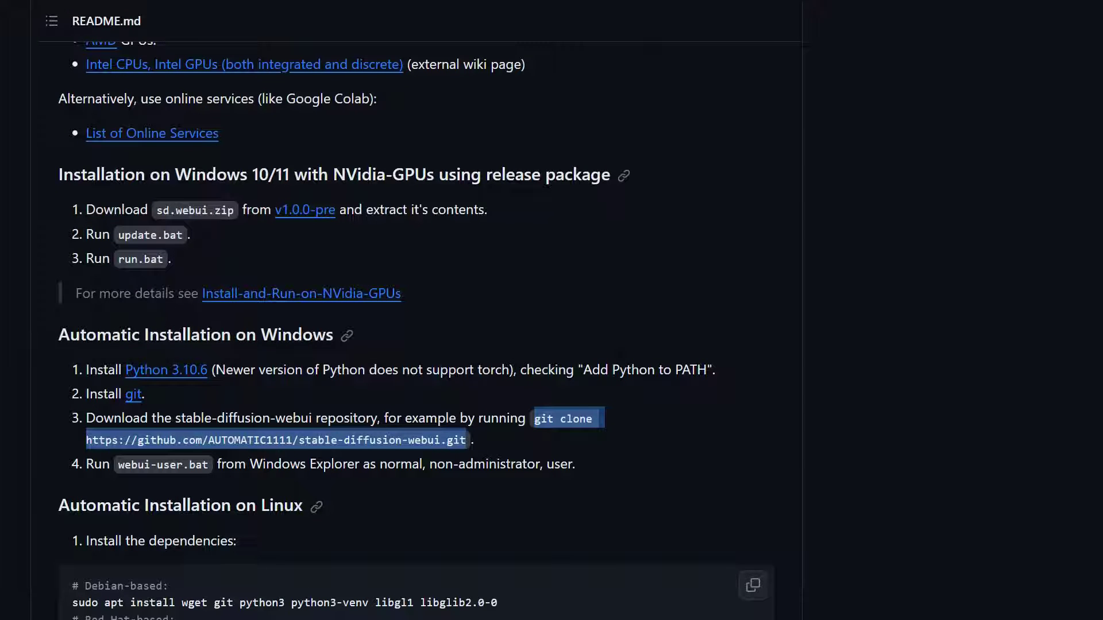
- Open the cloned stable-diffusion-webui folder and run webui-user.bat to start setup
key(alt+Tab)
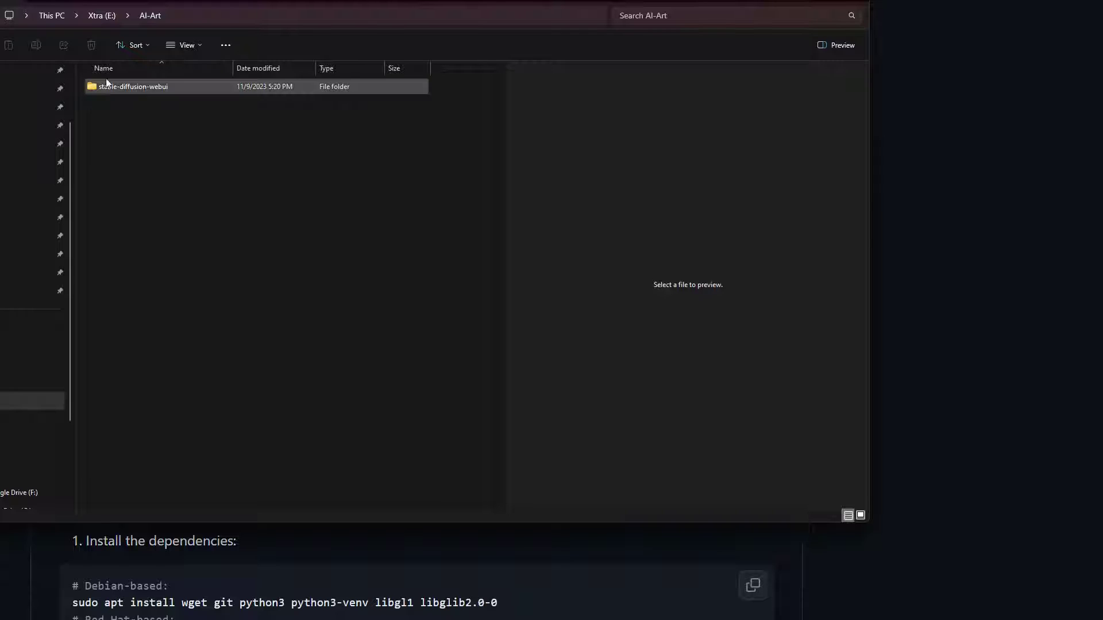
double_click(158, 87)
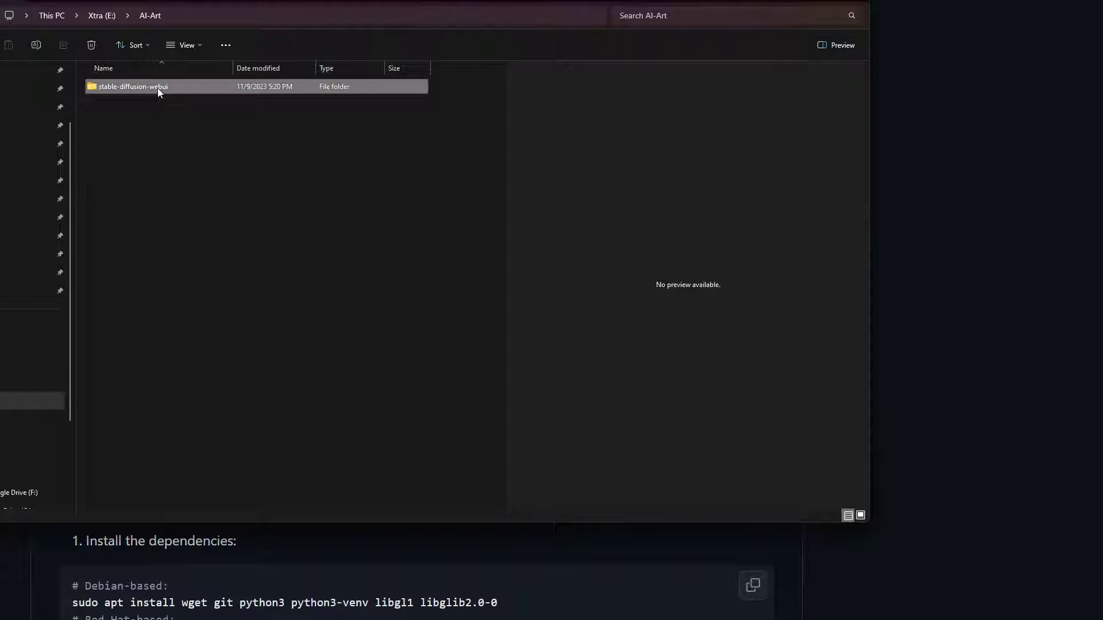
scroll(244, 387, down, 5)
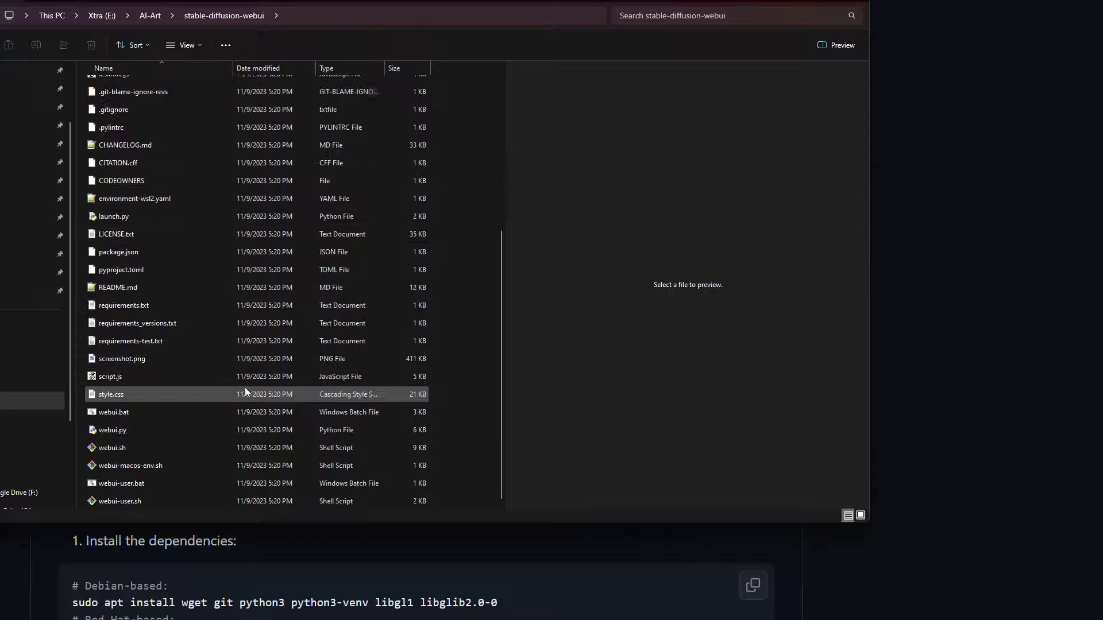
click(131, 467)
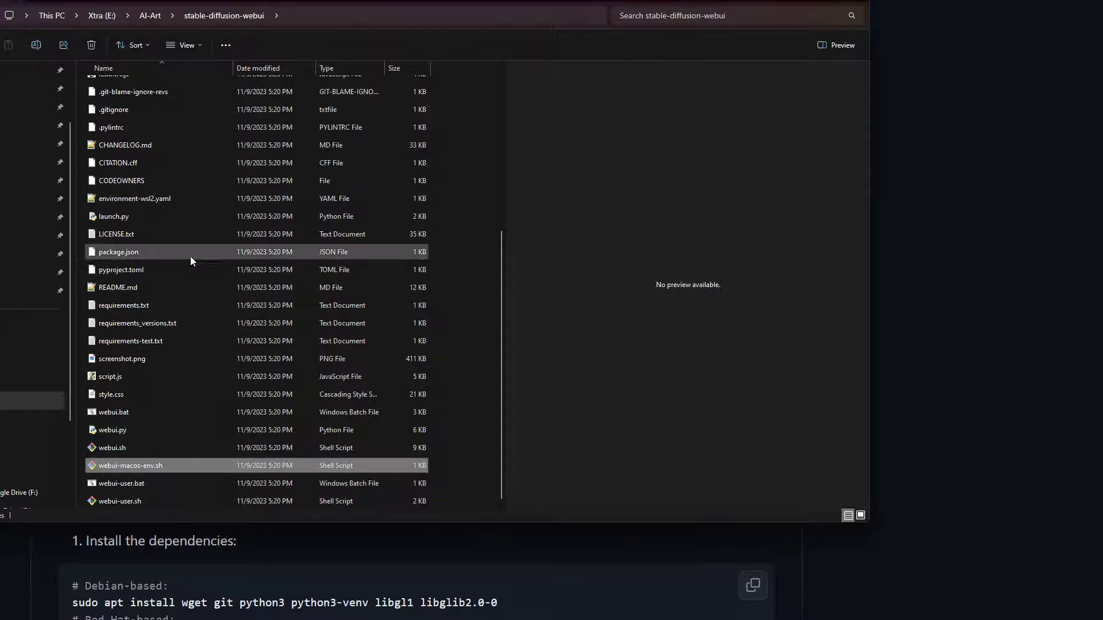
double_click(117, 486)
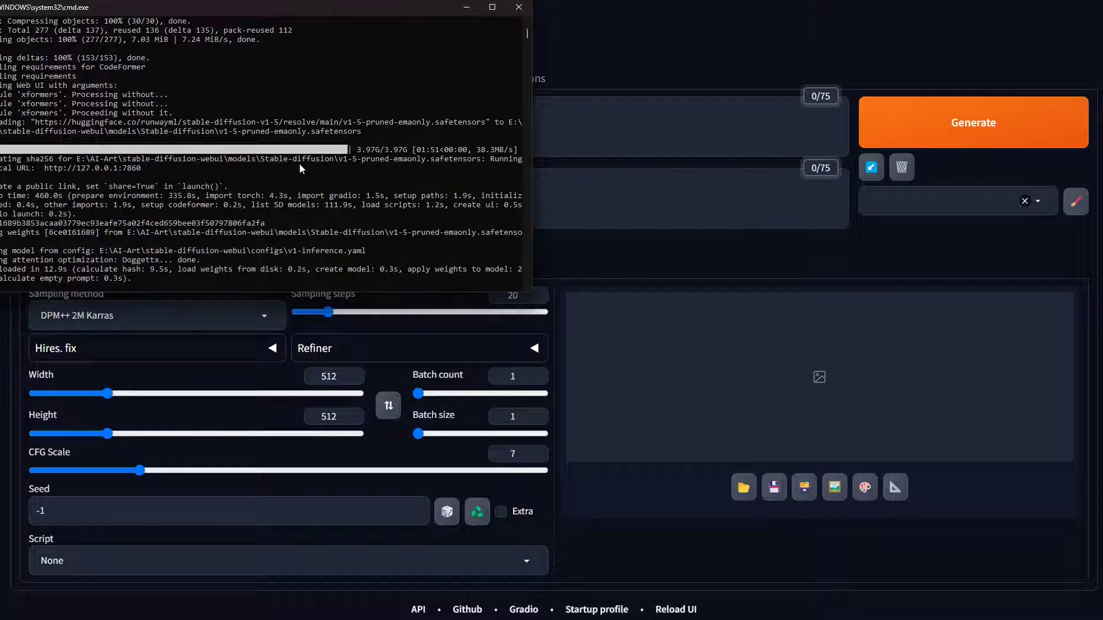
scroll(267, 217, up, 15)
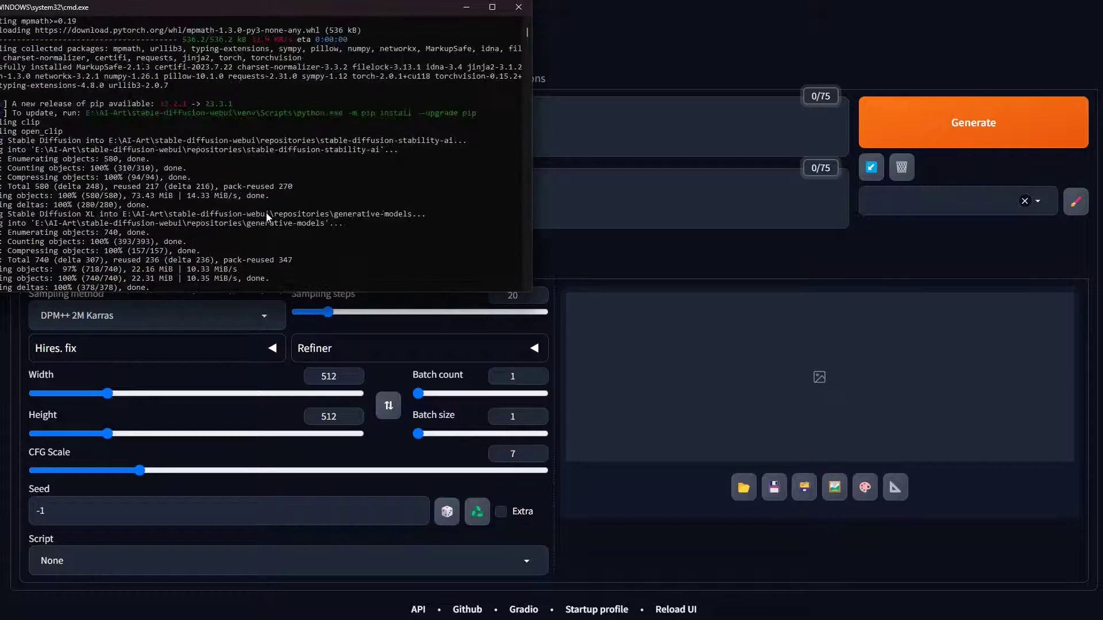
scroll(267, 217, up, 6)
scroll(267, 215, down, 12)
scroll(253, 153, down, 12)
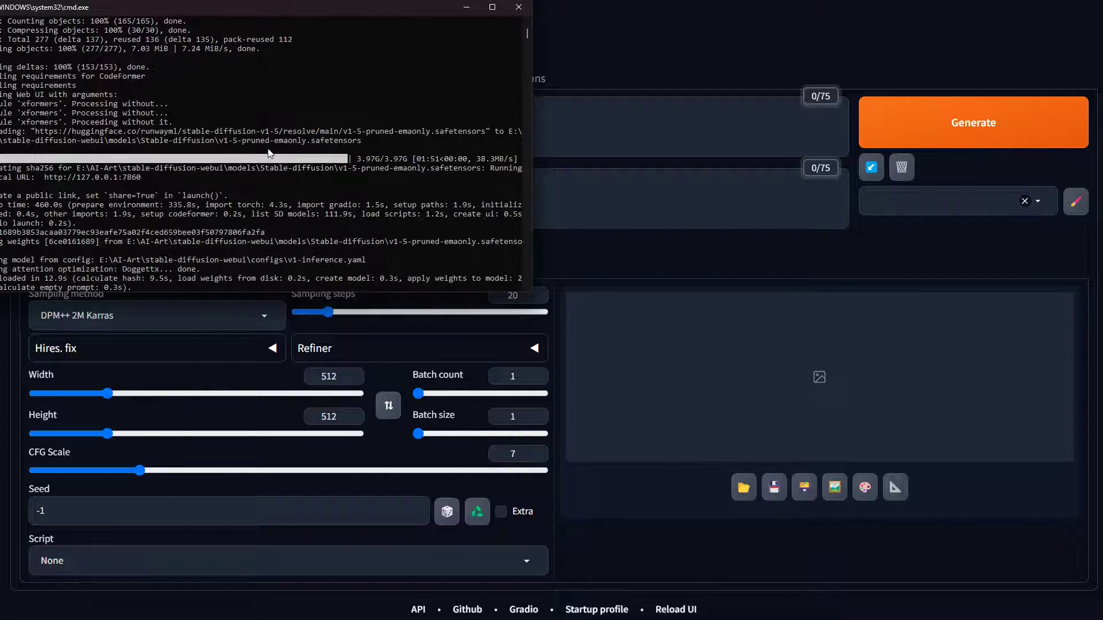
scroll(268, 149, down, 2)
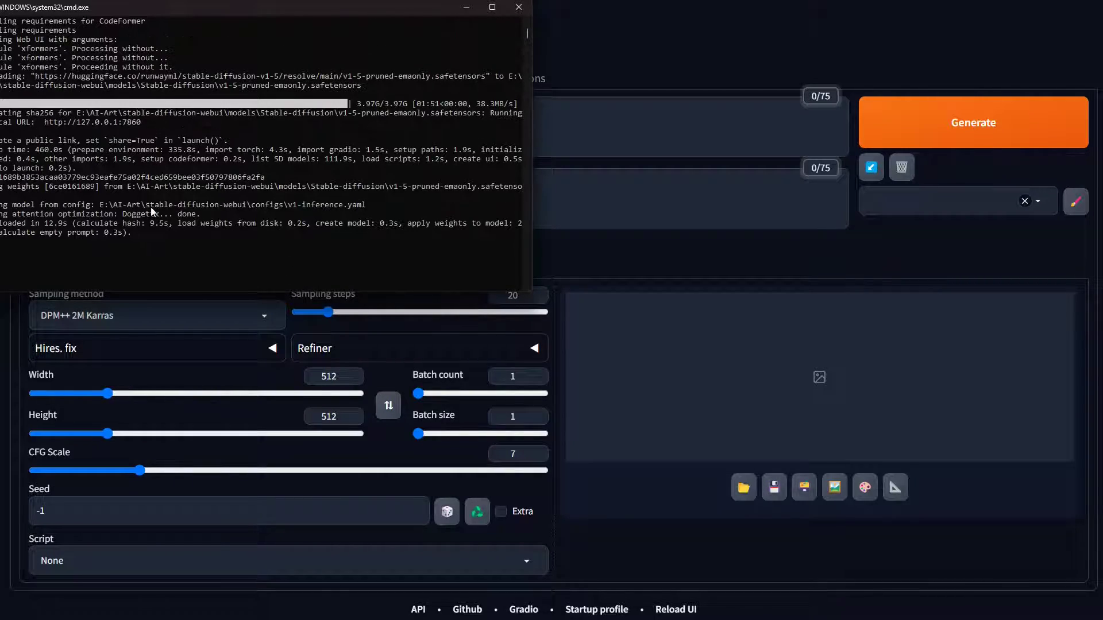
drag(148, 121, 50, 122)
- Bring the txt2img page forward and open the Stable Diffusion checkpoint dropdown
click(676, 47)
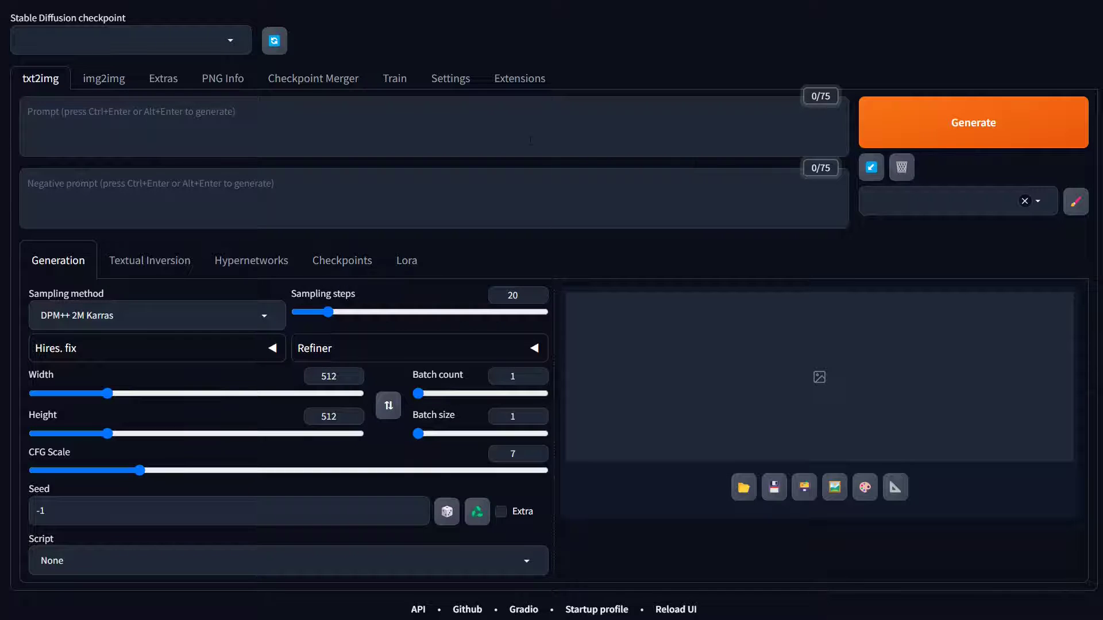
click(237, 45)
- Open a new Chrome tab and load civitai
key(ctrl+t)
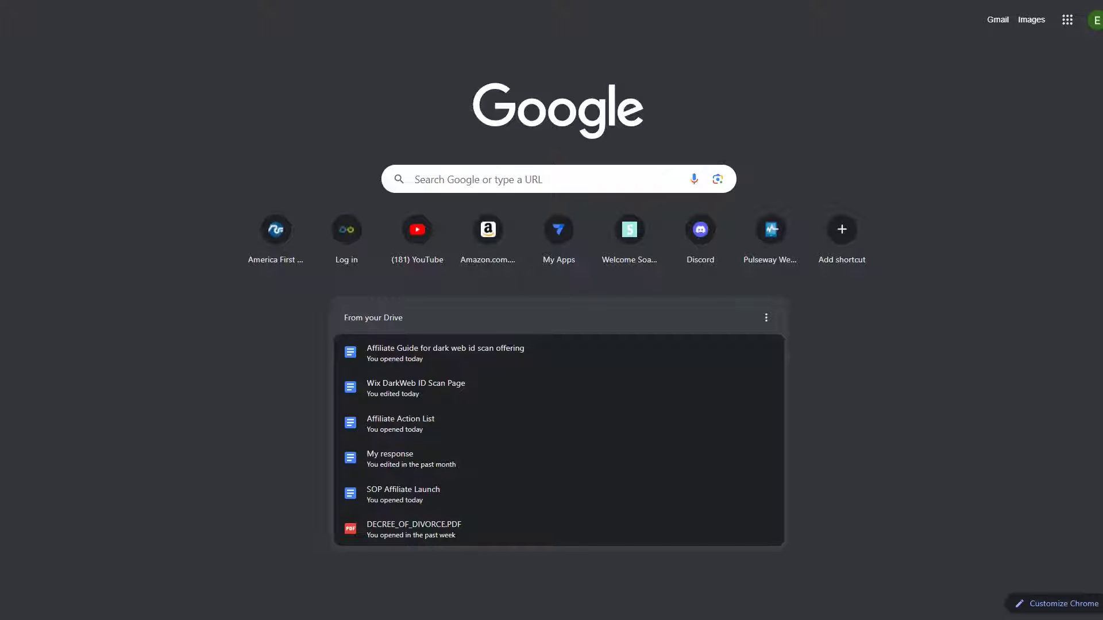
key(ctrl+l)
text(civitai)
key(Return)
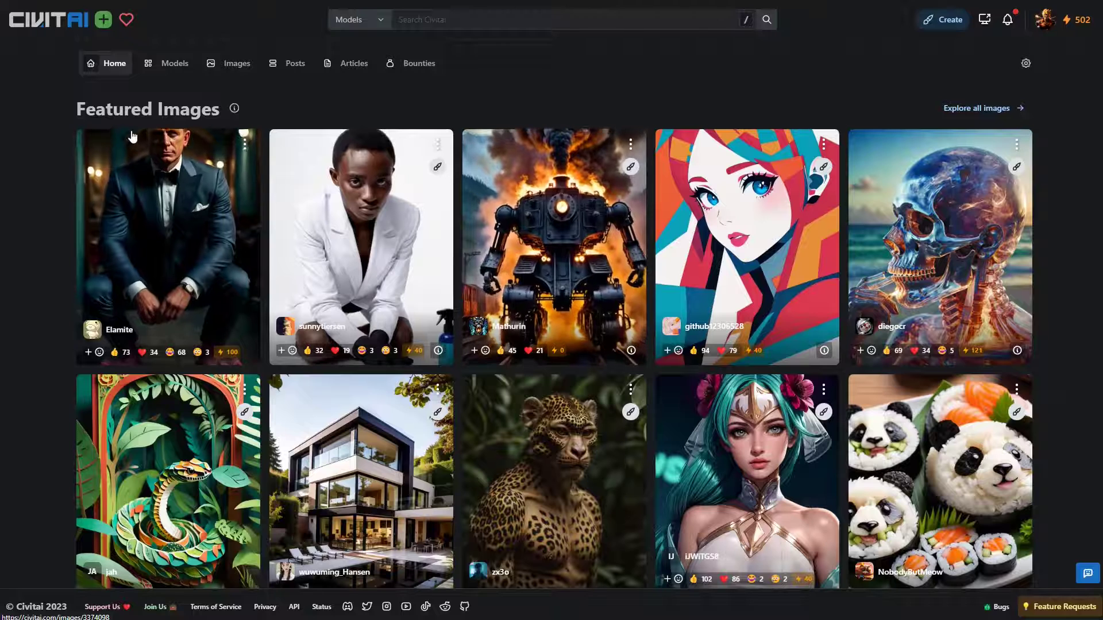
- Go to Civitai's Models listing and open the Copax TimeLessXL - SDXL1.0 model card
click(166, 64)
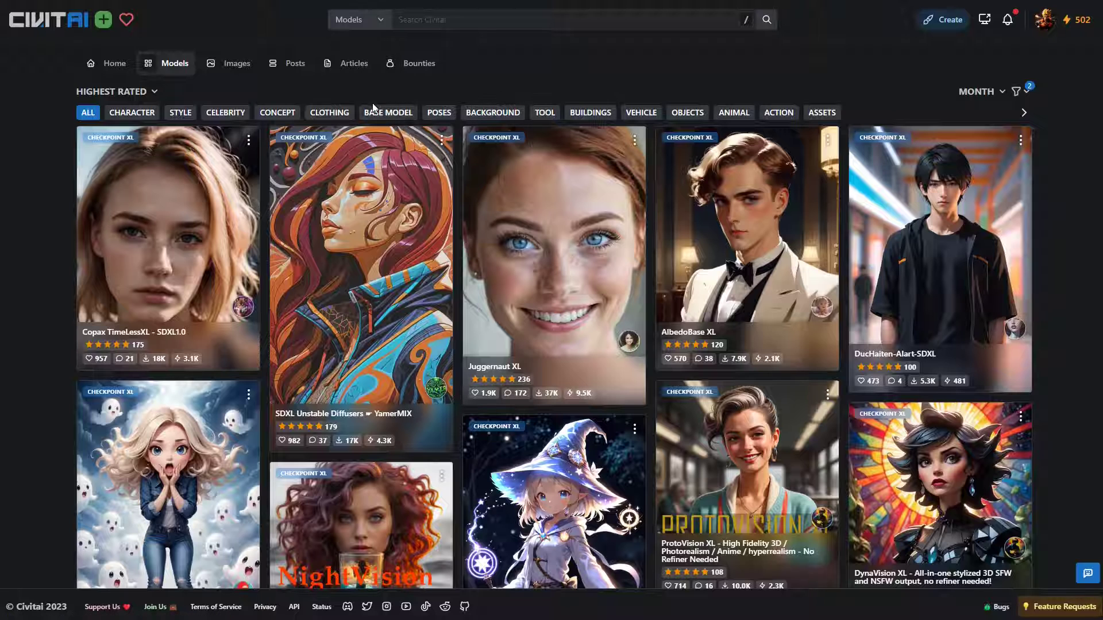
click(231, 223)
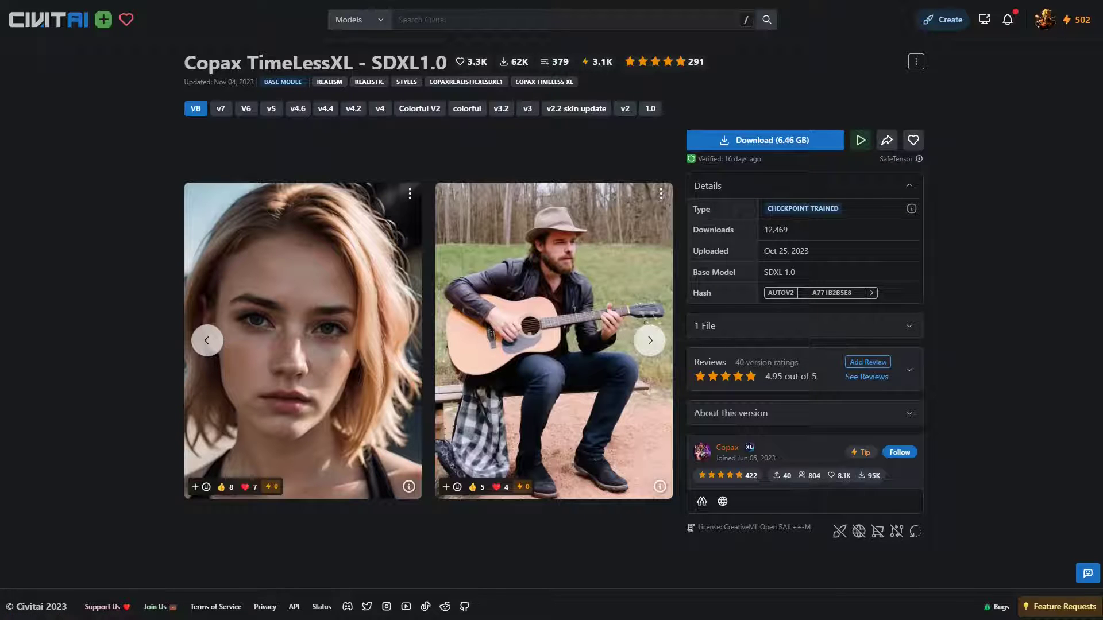
- In File Explorer, go from stable-diffusion-webui into models\Stable-diffusion
key(alt+Tab)
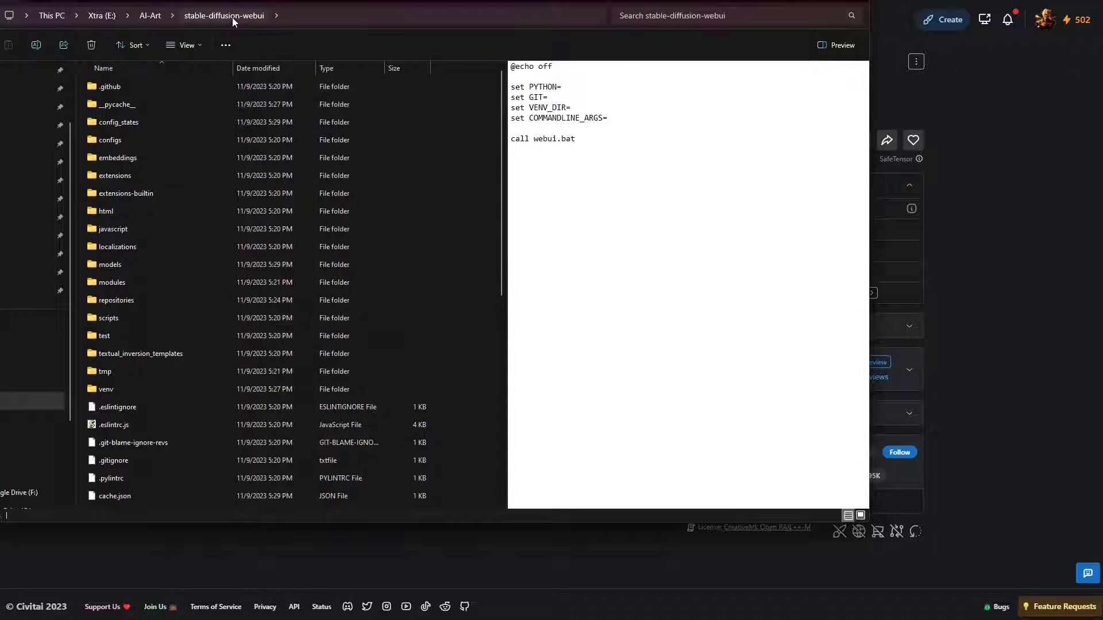
click(113, 264)
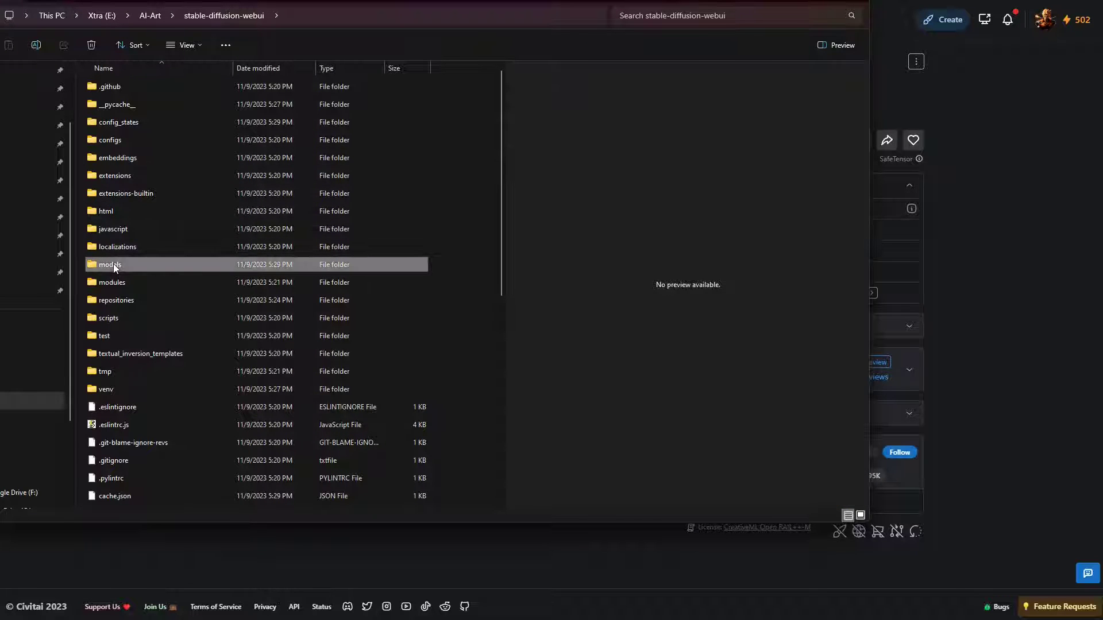
double_click(113, 264)
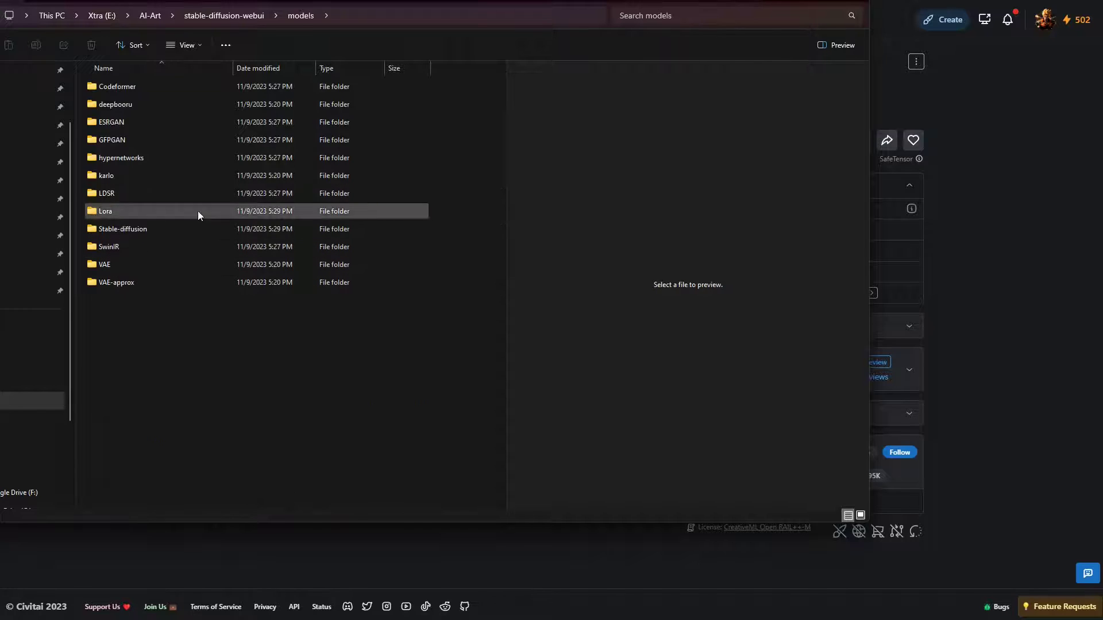
double_click(123, 229)
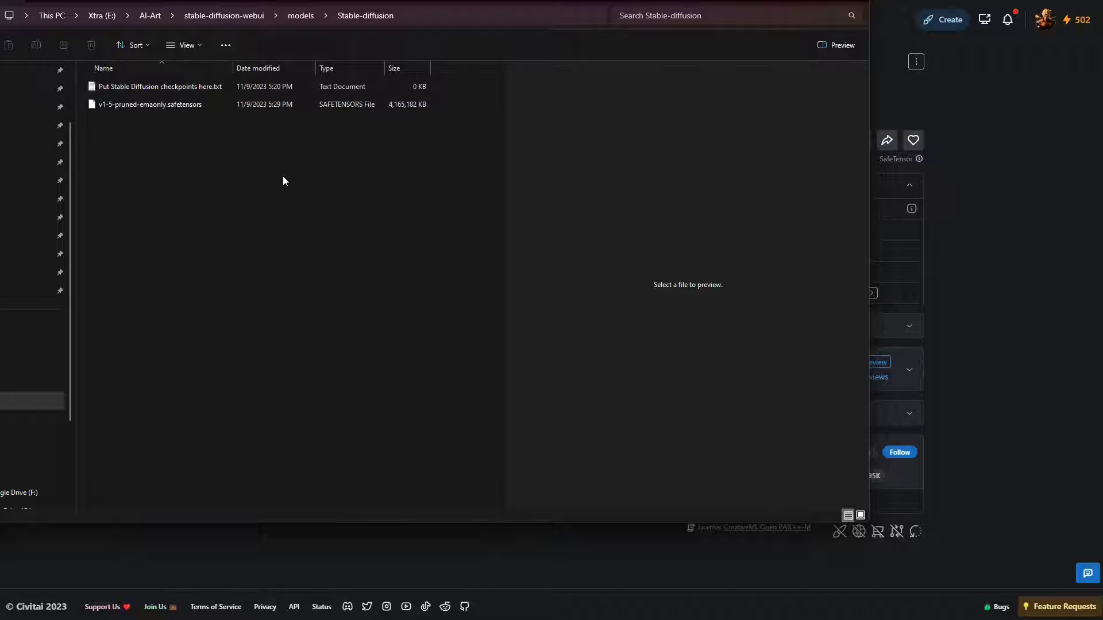
- Create two new folders named 1.5 and 2.1 in the Stable-diffusion folder
right_click(210, 162)
mouse_move(281, 249)
click(435, 247)
text(1.5)
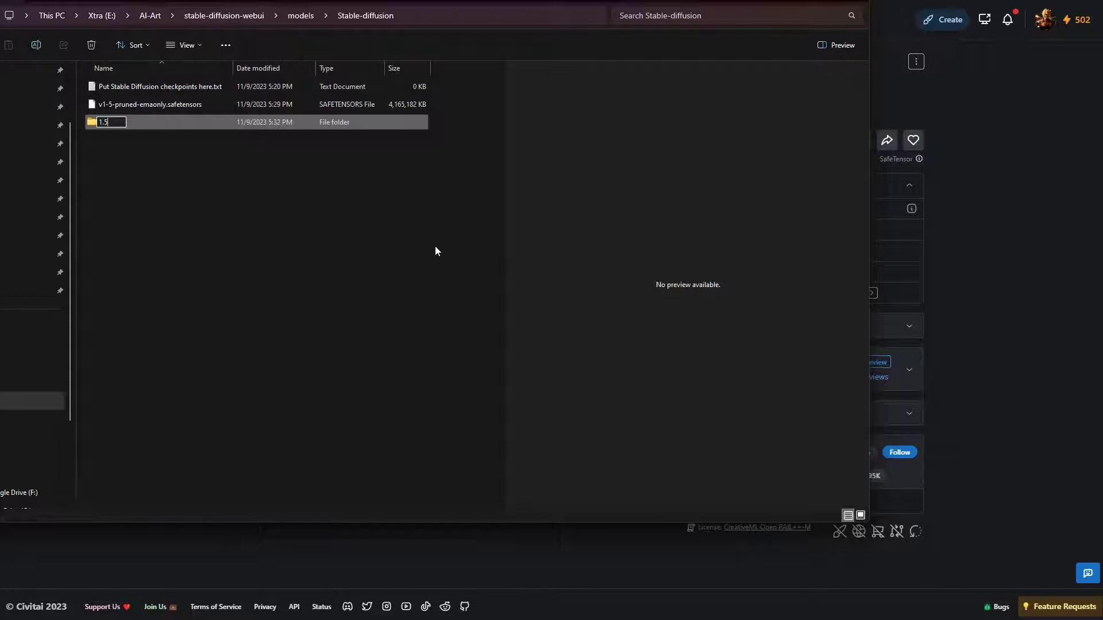
key(Return)
right_click(149, 170)
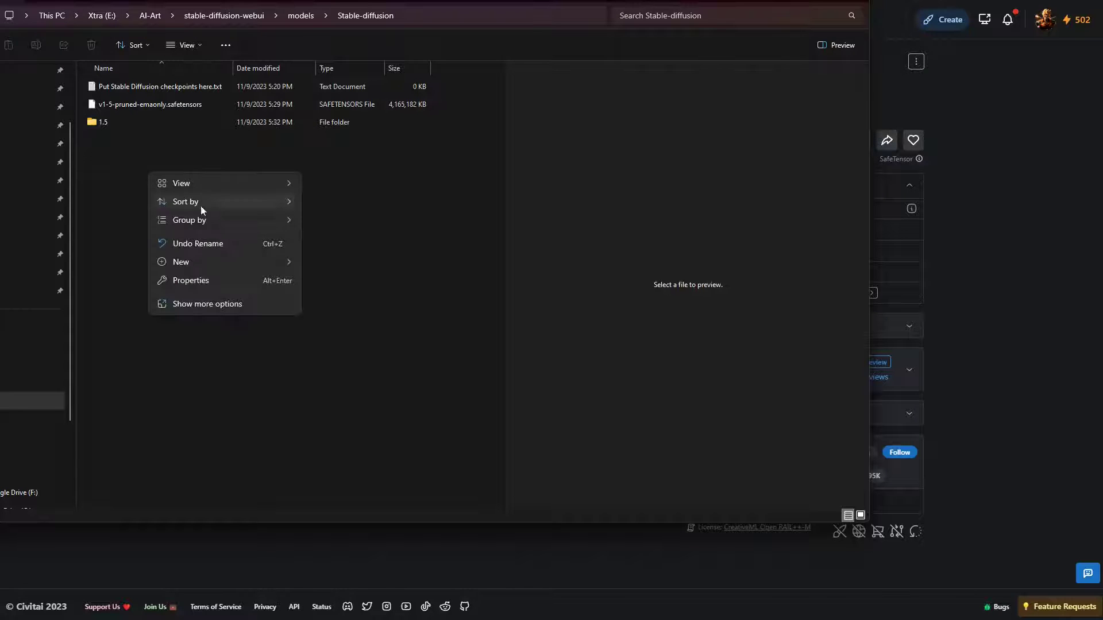
mouse_move(209, 261)
click(353, 265)
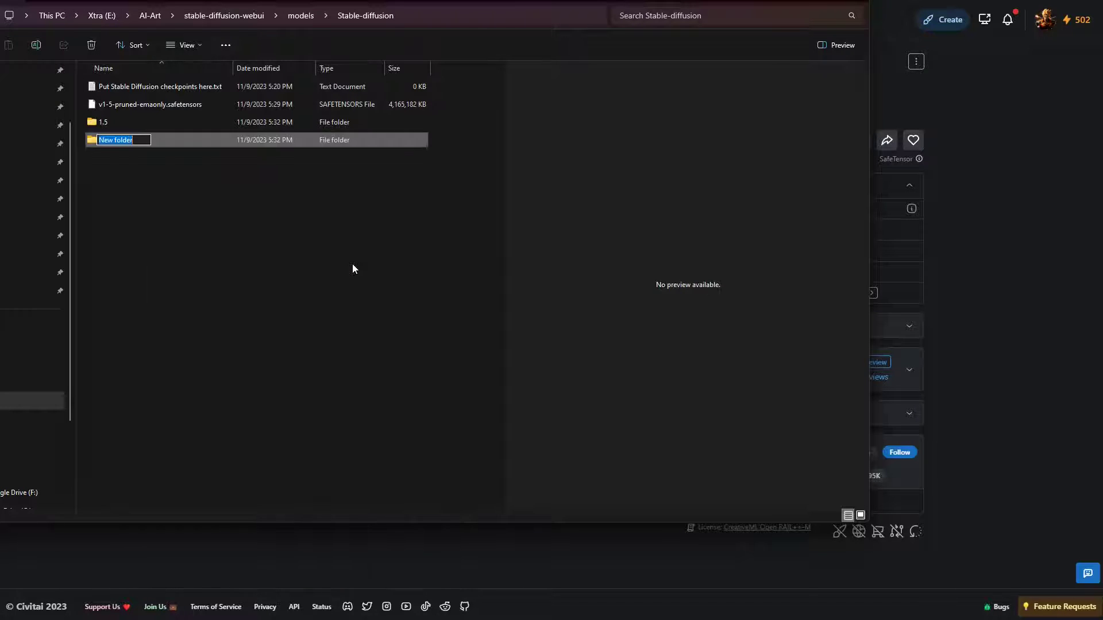
text(2.1)
key(Return)
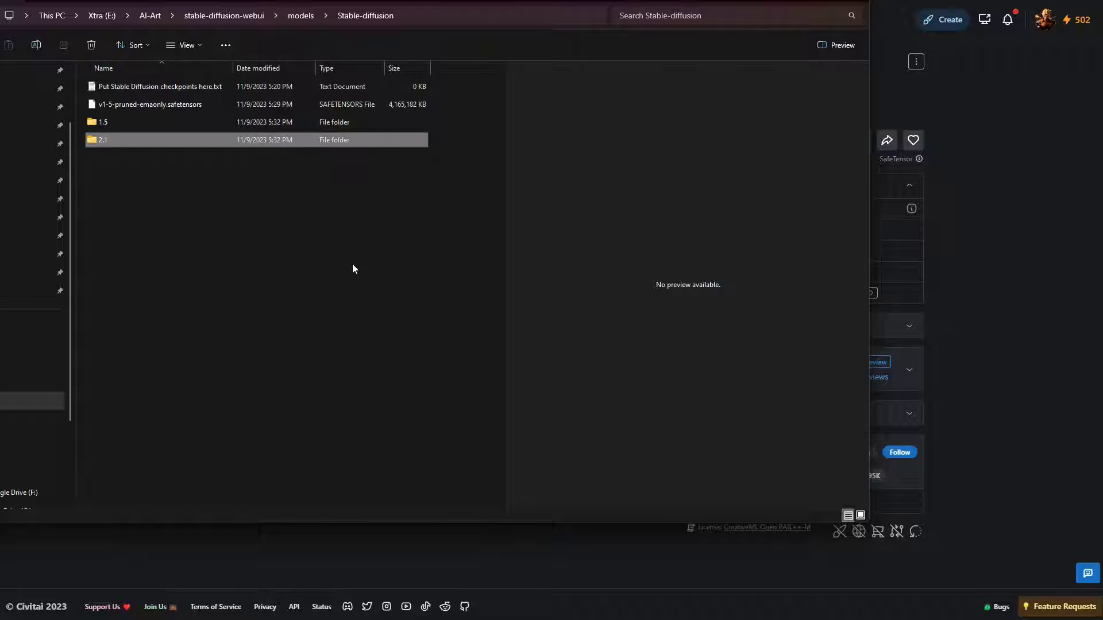
- Create a third folder named SDXL, then return to the browser
right_click(151, 190)
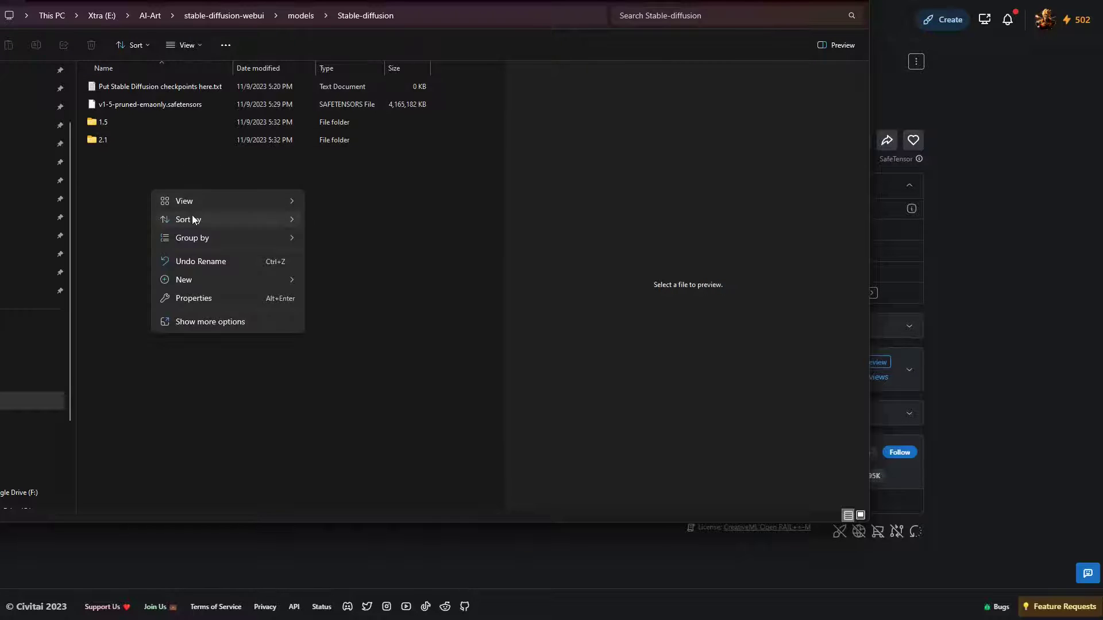
mouse_move(197, 278)
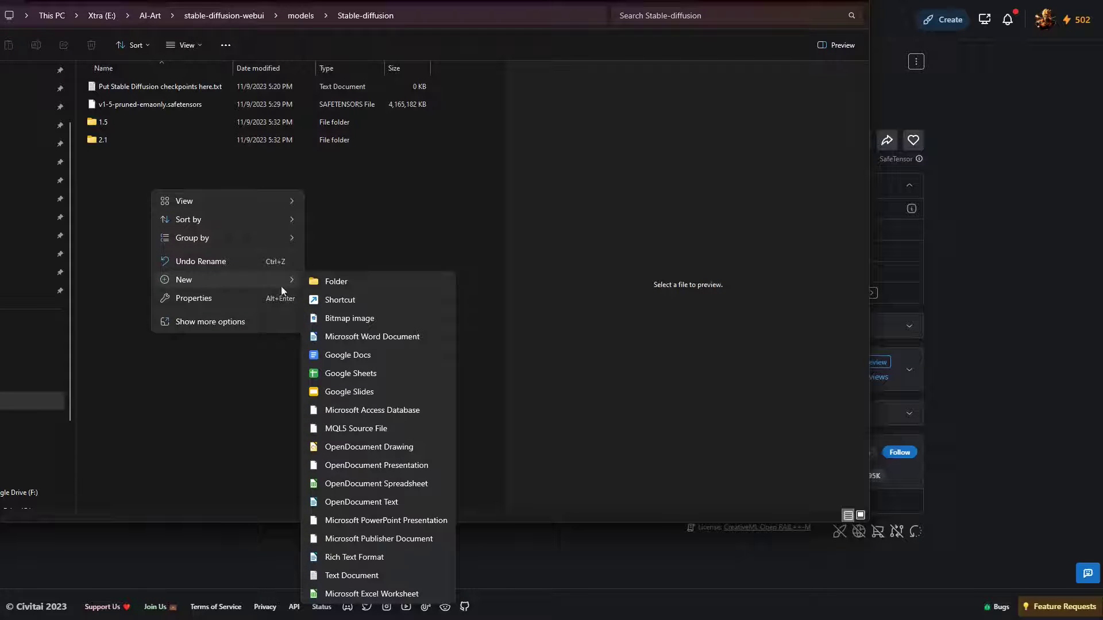
click(331, 279)
text(SDXL)
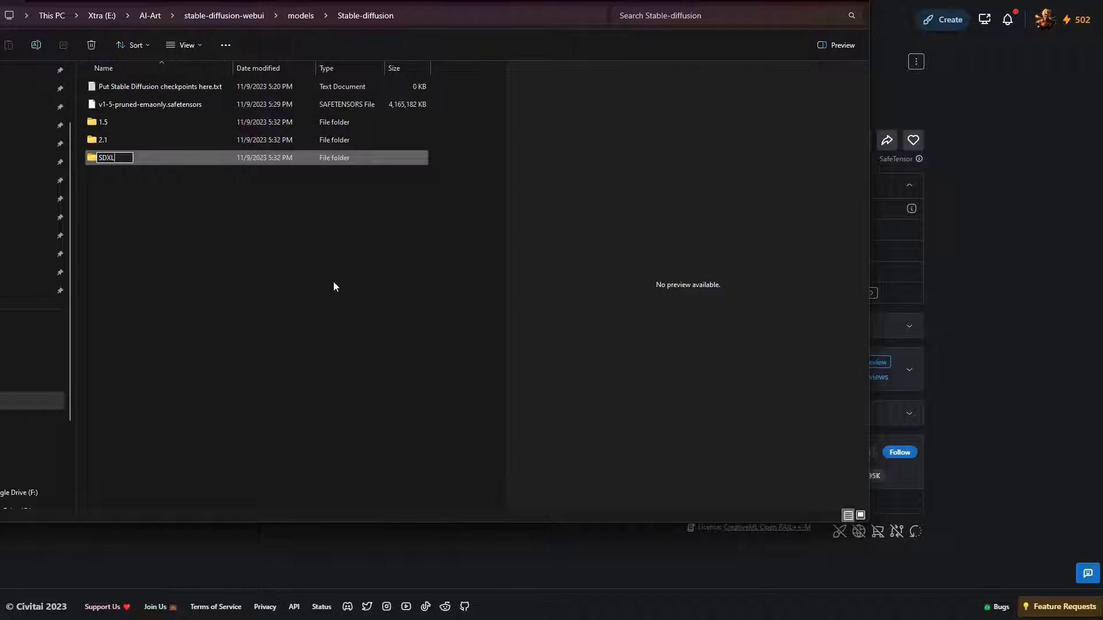
key(Return)
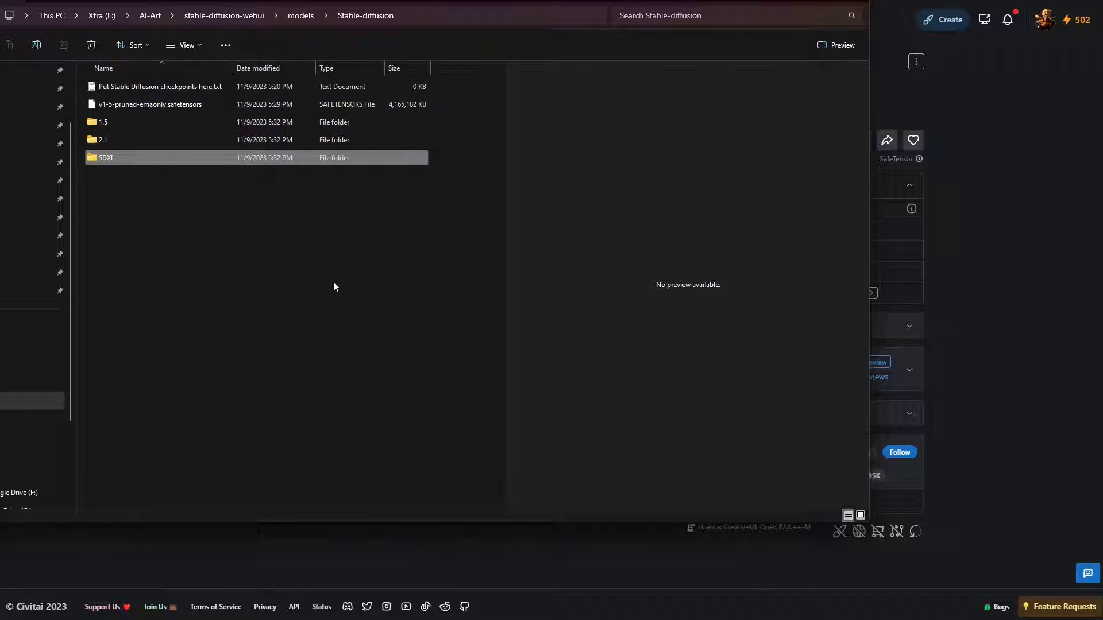
click(1039, 128)
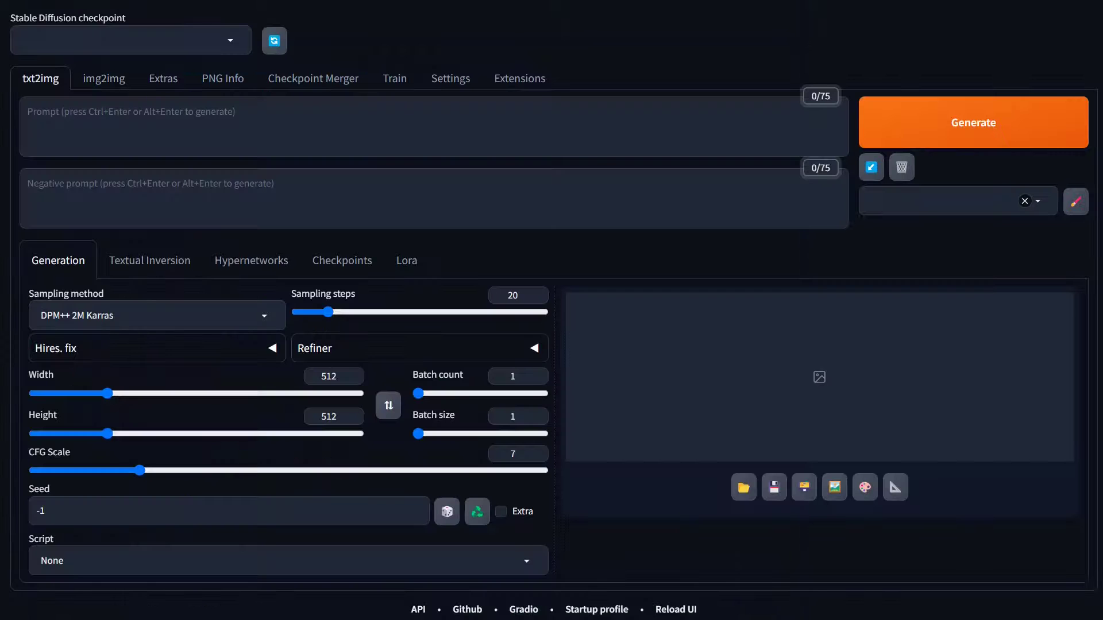
- Search the checkpoint dropdown for 1.2 and sdxl, keeping v1-5-pruned-emaonly.safetensors [6ce0161689] selected
click(229, 40)
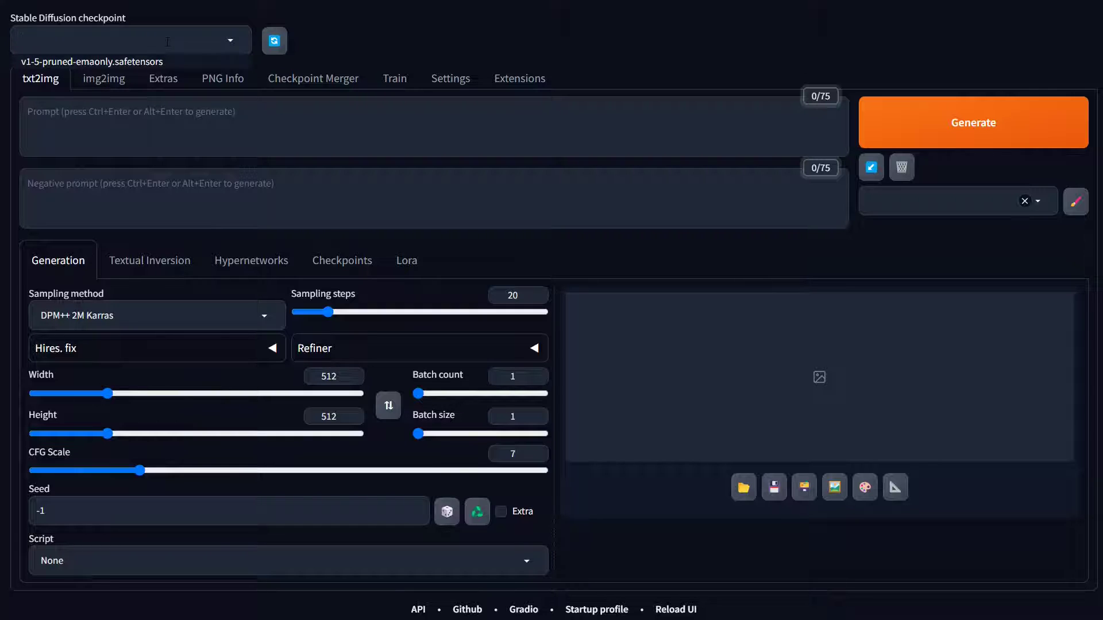
text(1.2)
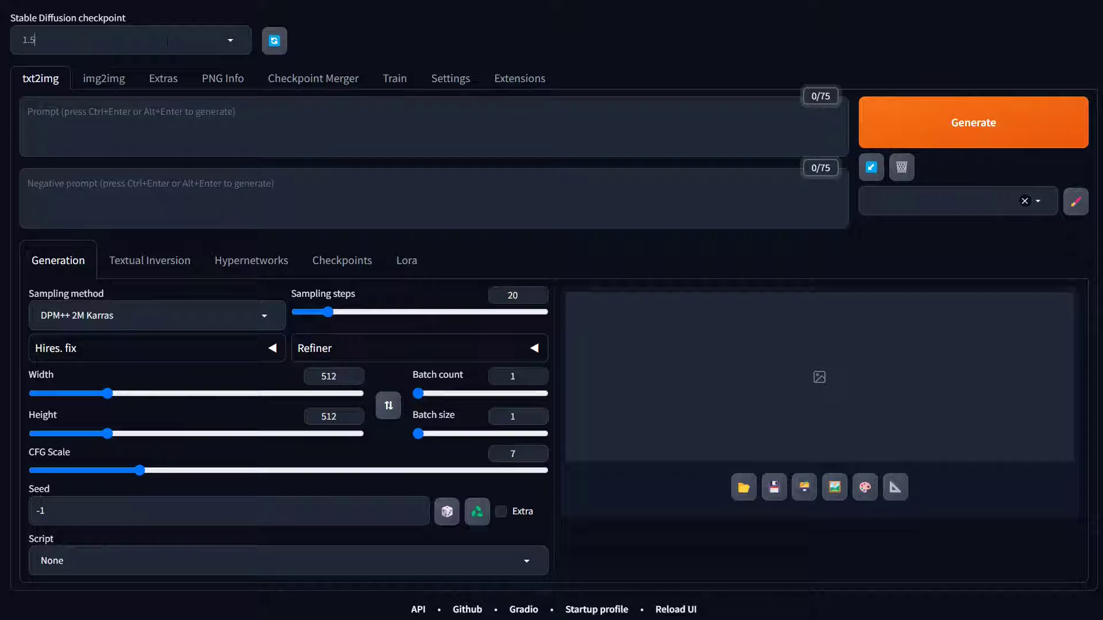
key(BackSpace)
key(BackSpace)
key(BackSpace)
text(sdxl)
click(474, 32)
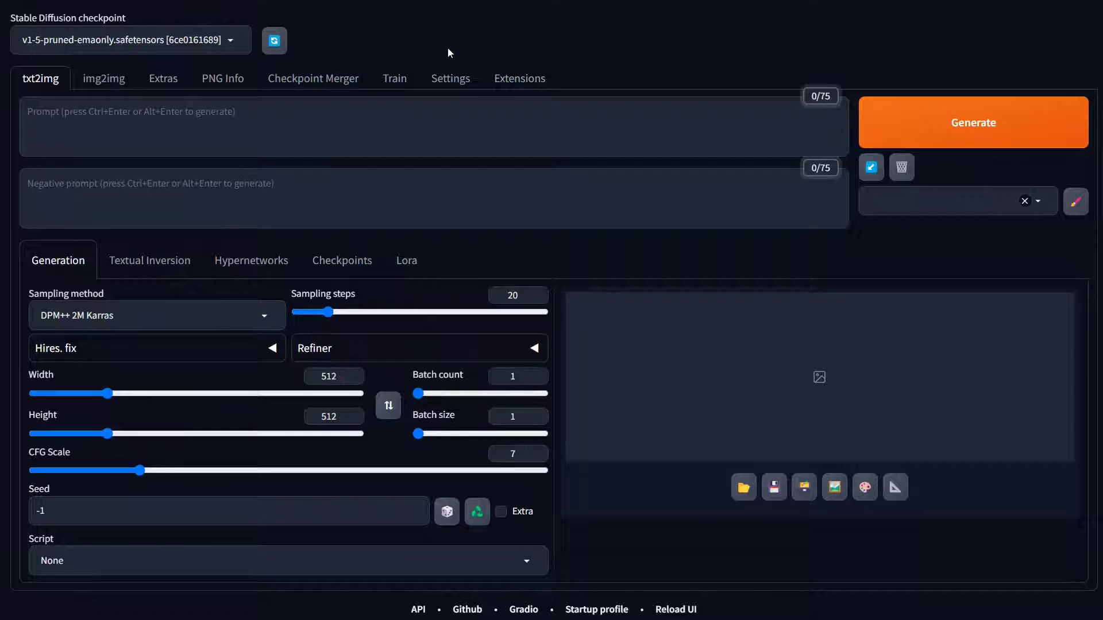
key(alt+Tab)
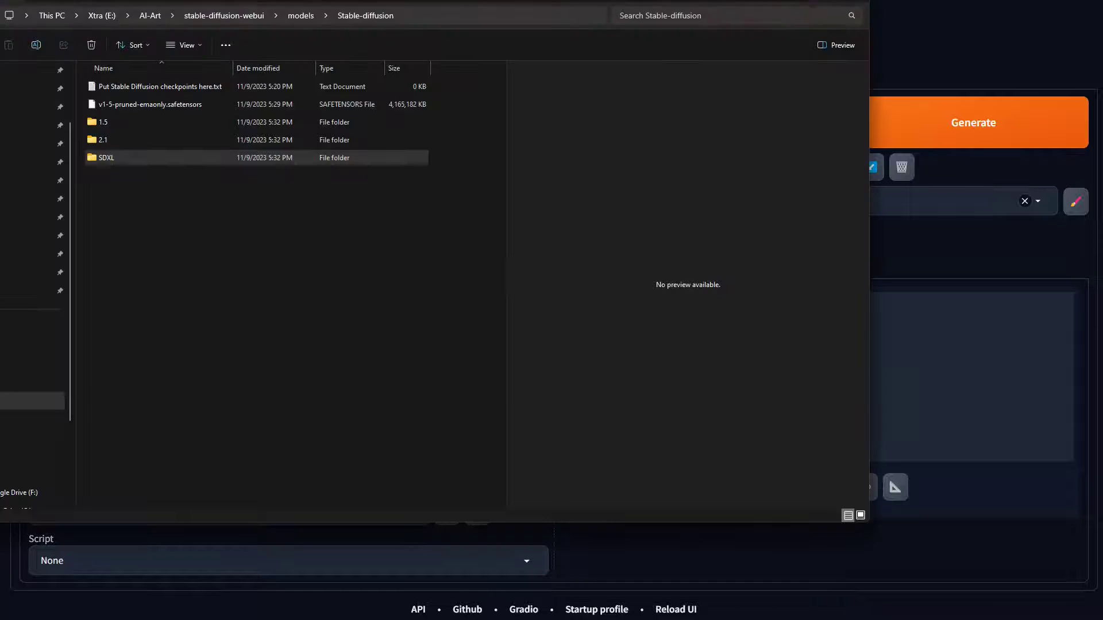
click(208, 19)
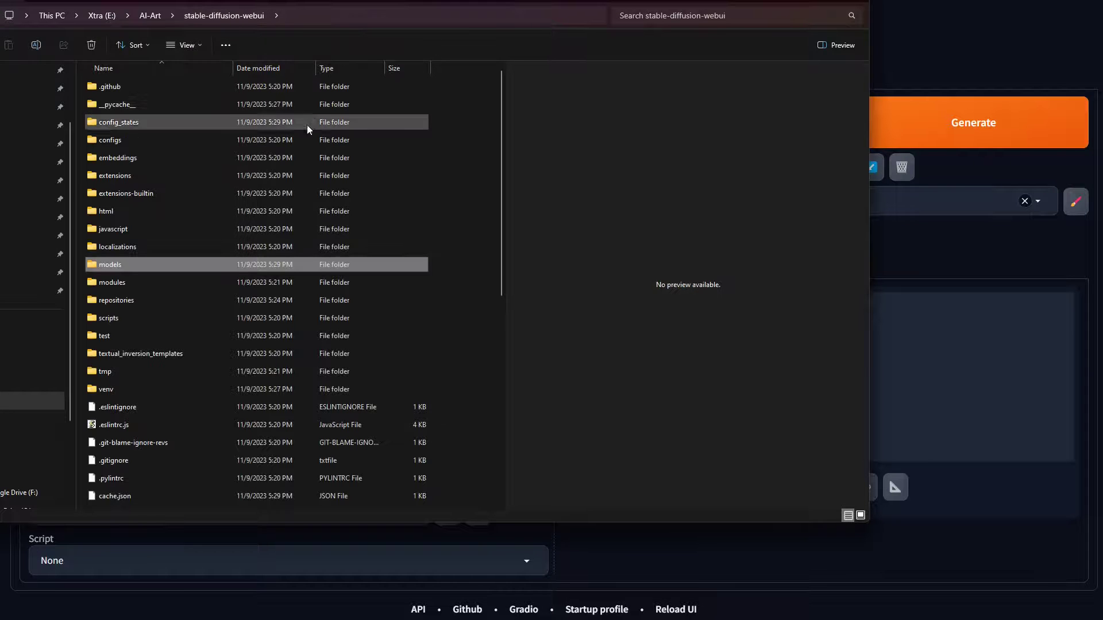
scroll(139, 375, down, 4)
scroll(138, 370, down, 3)
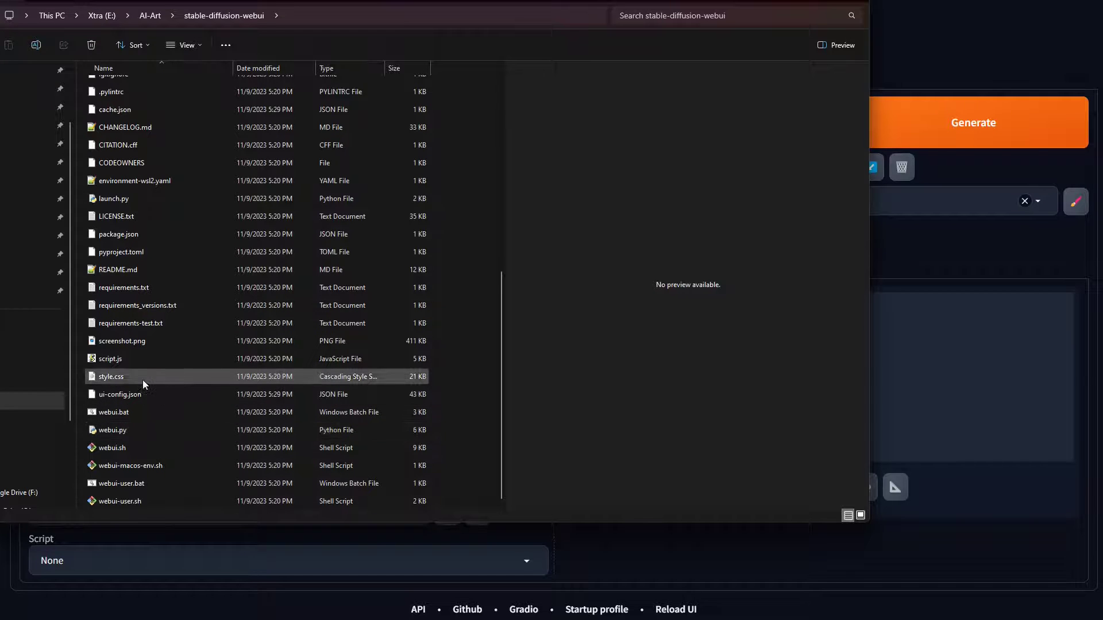
key(alt+Tab)
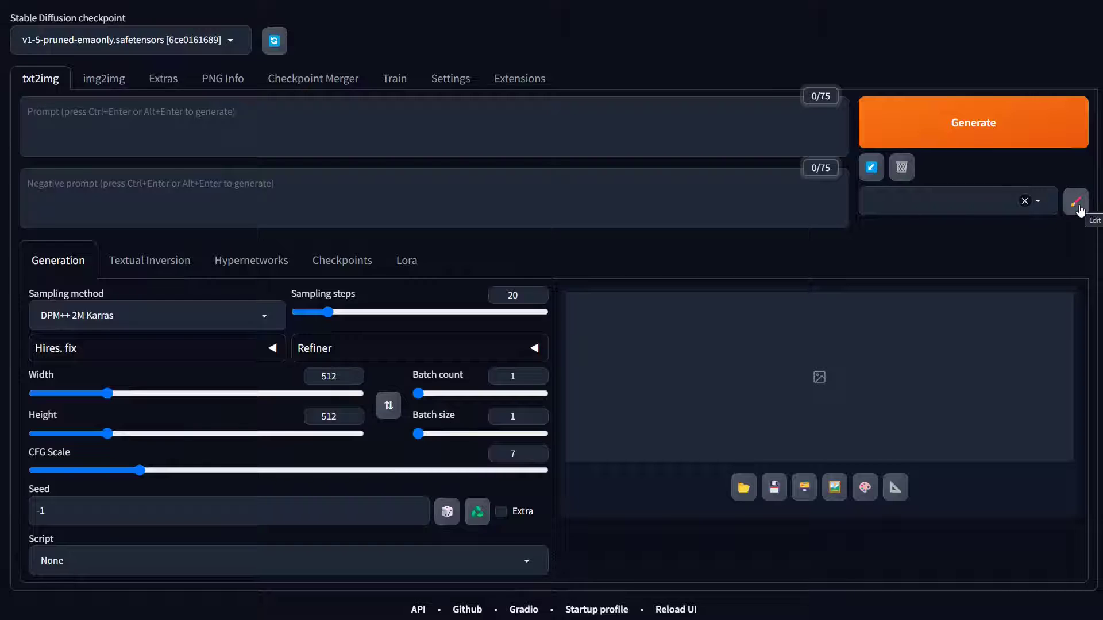
- Open the prompt styles editor and name a new style 'Style: cartoonis h characters'
click(1077, 206)
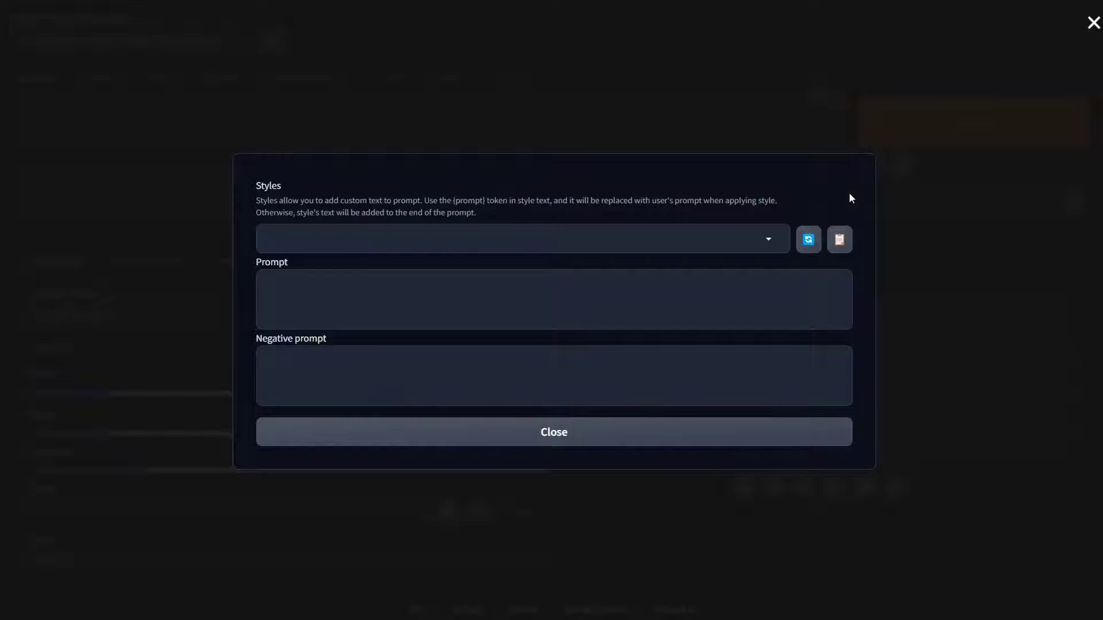
click(546, 434)
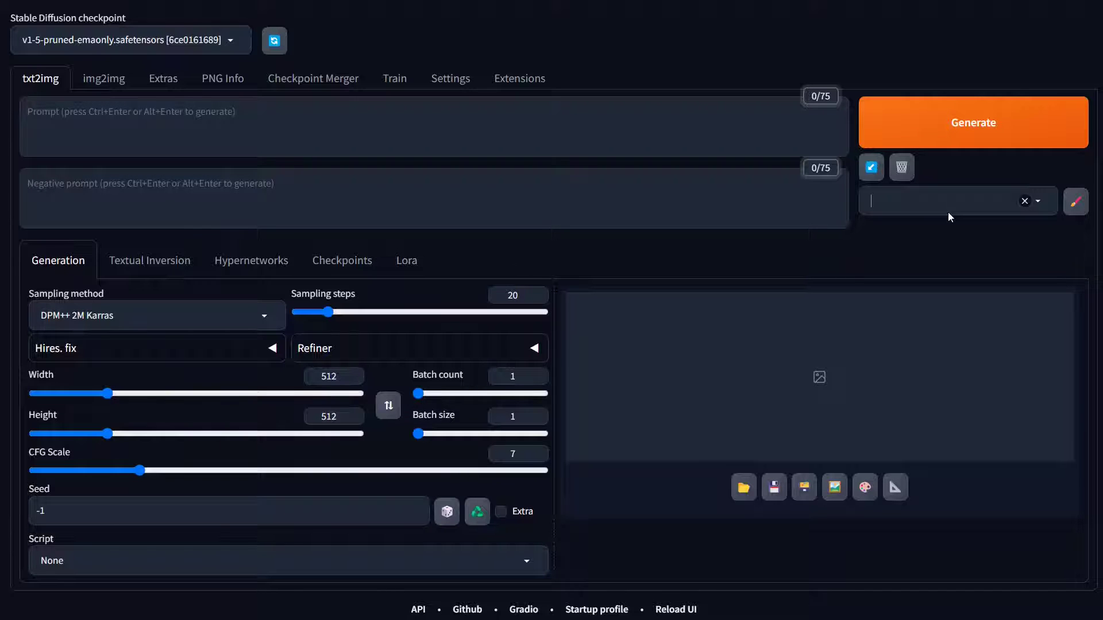
click(1077, 205)
click(493, 239)
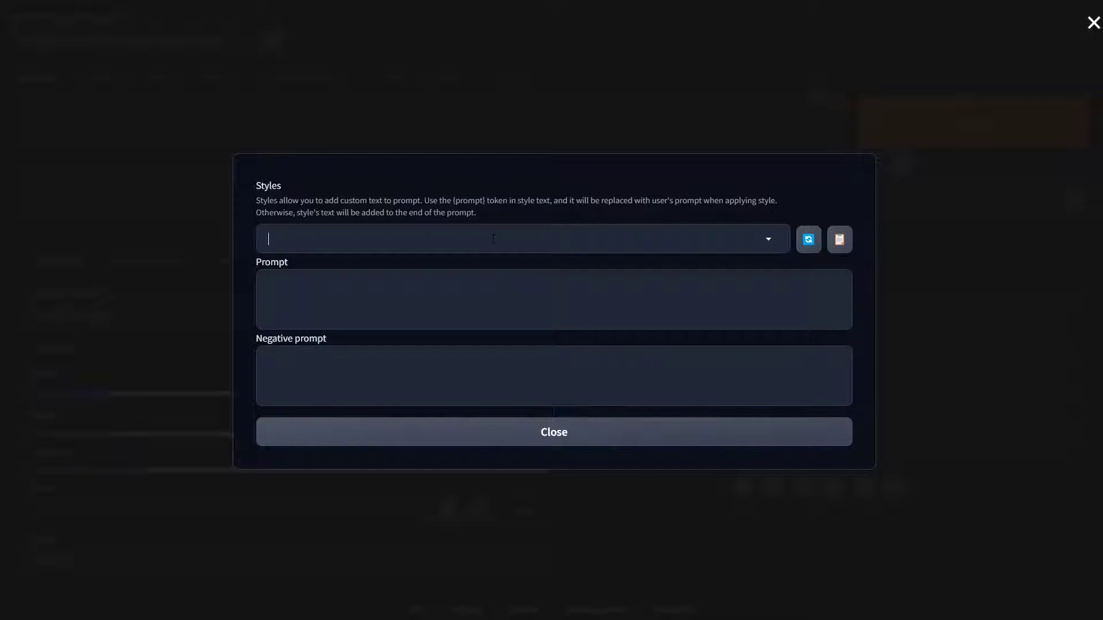
text(St)
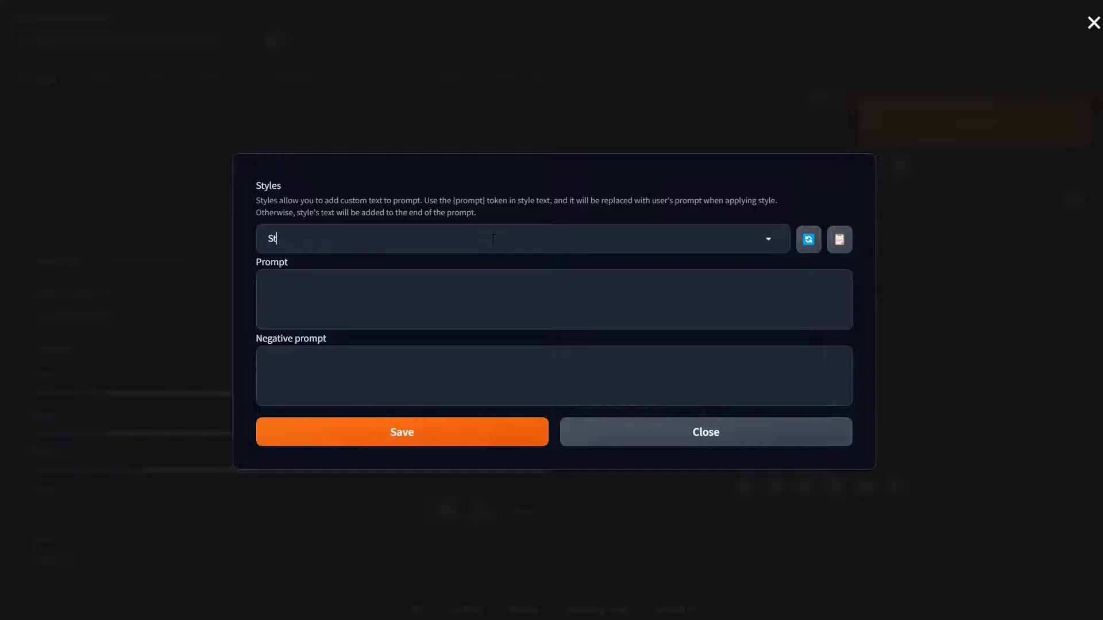
text(yle: cartoonis h characters)
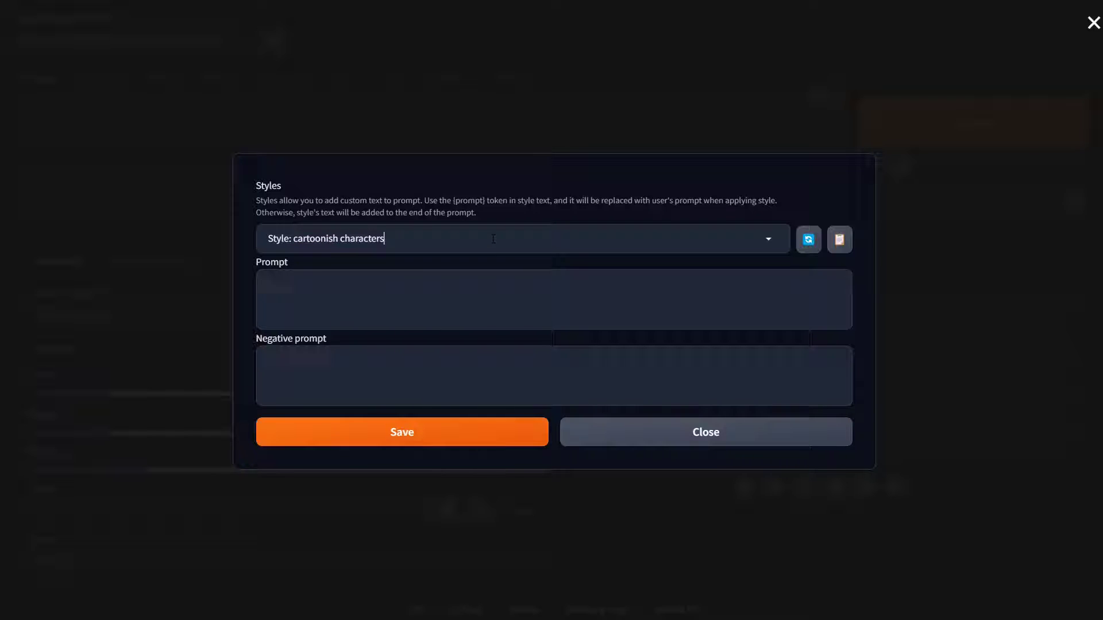
key(Tab)
- Dictate a cartoon character-sheet prompt, add 'Disfigured, ugly, abnormal, realistic' negatives, and save the style
click(394, 290)
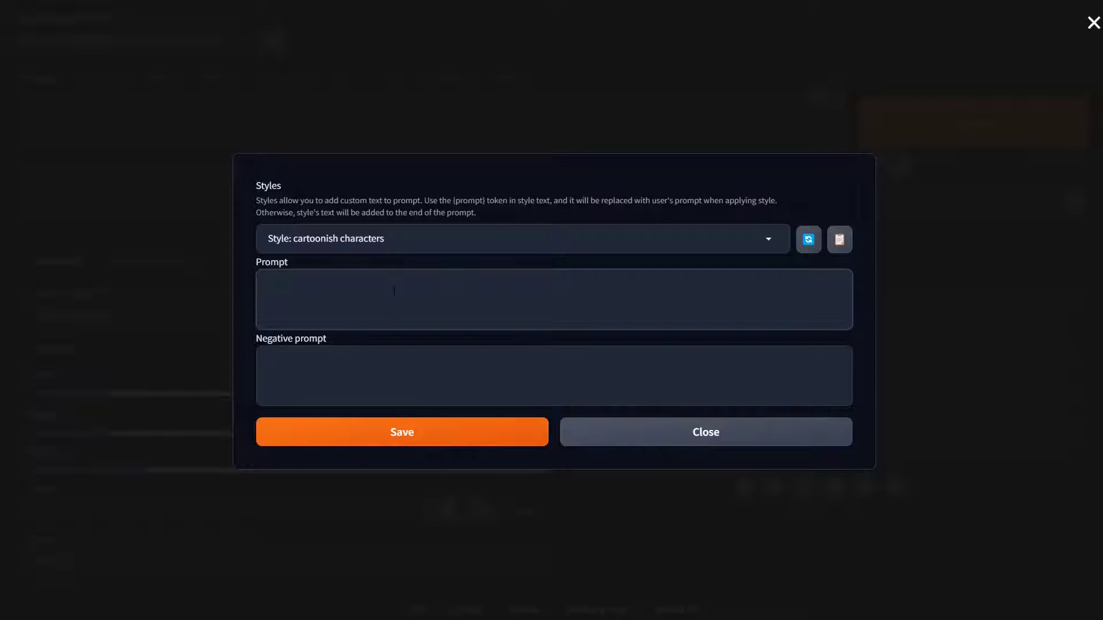
key(alt+l)
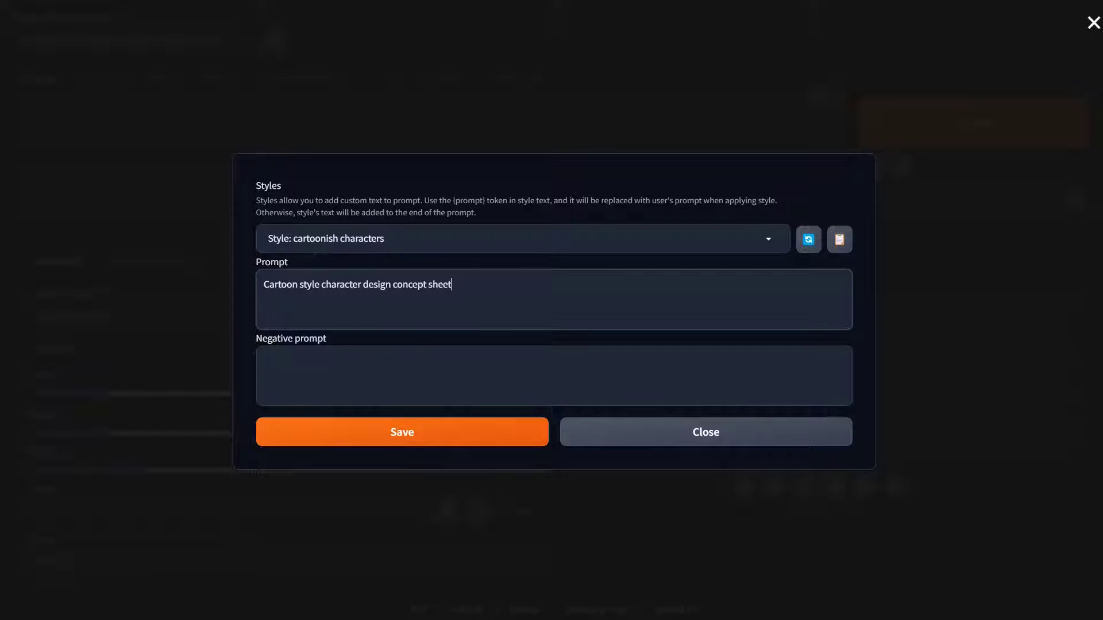
click(394, 371)
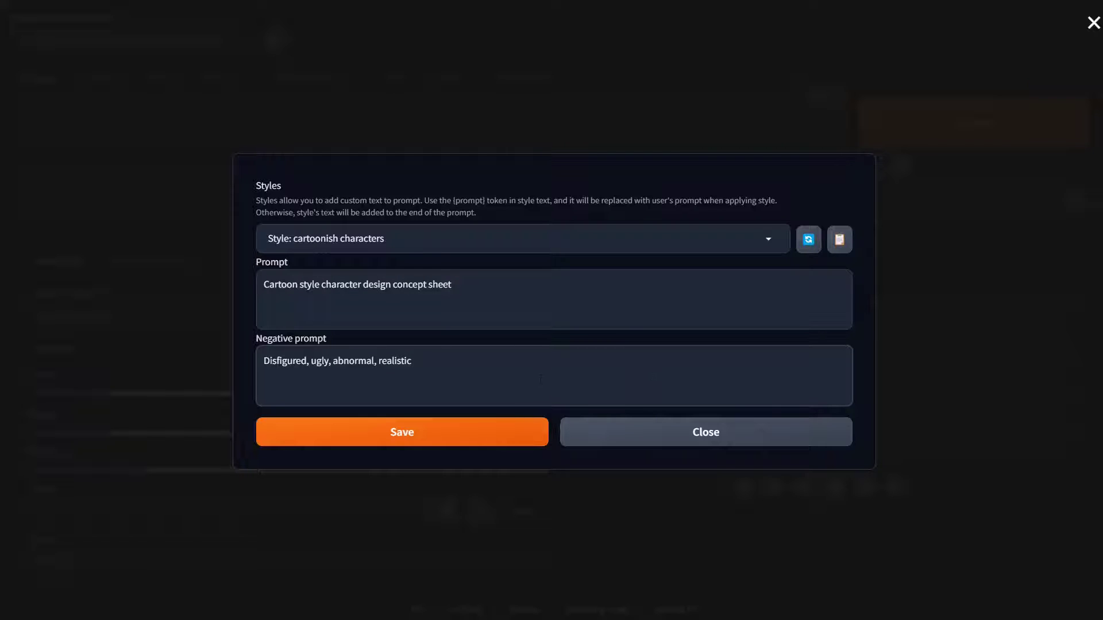
click(434, 438)
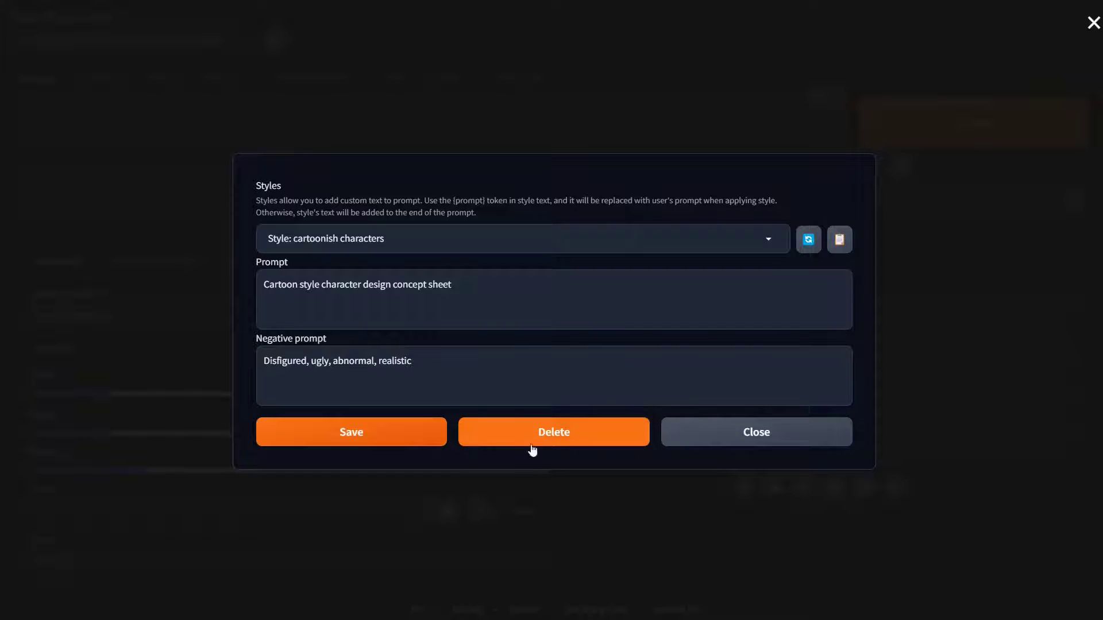
click(780, 441)
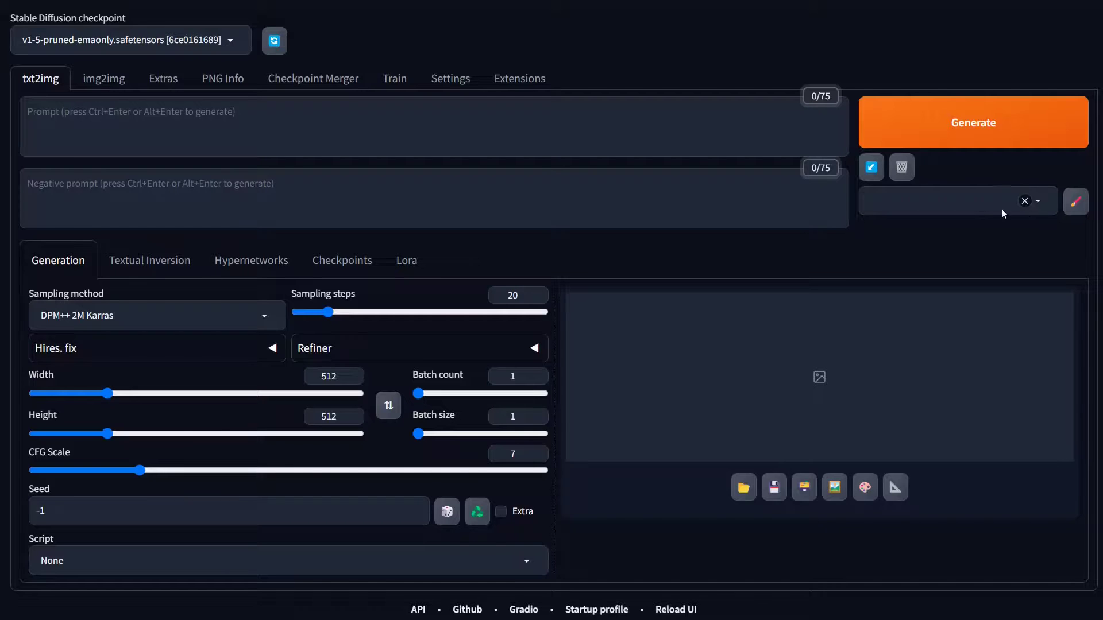
click(977, 205)
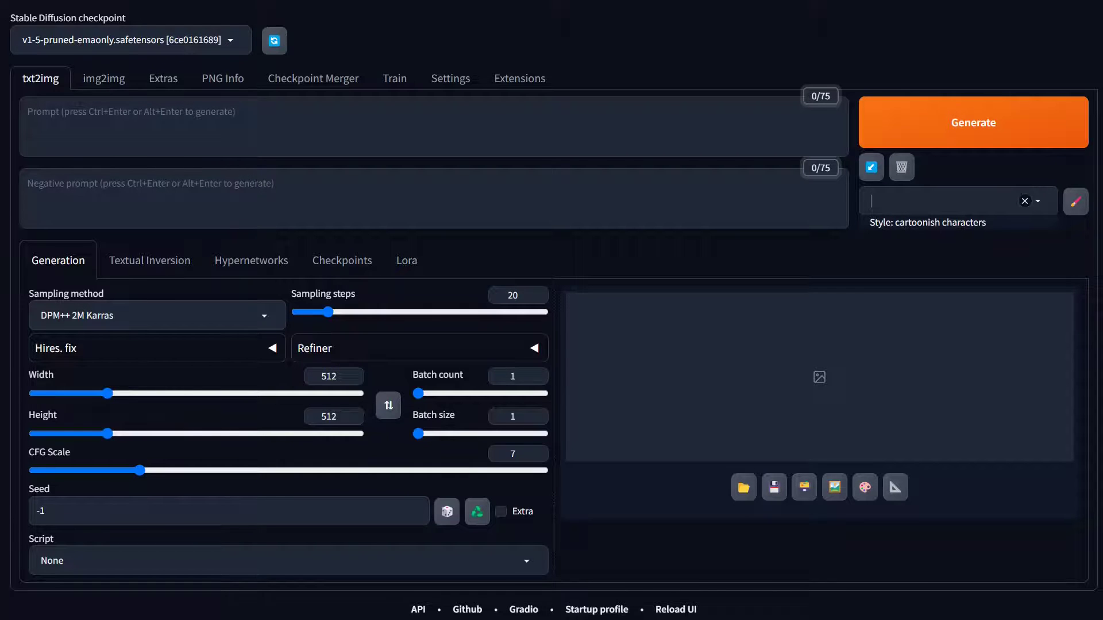
key(alt+Tab)
scroll(136, 403, down, 1)
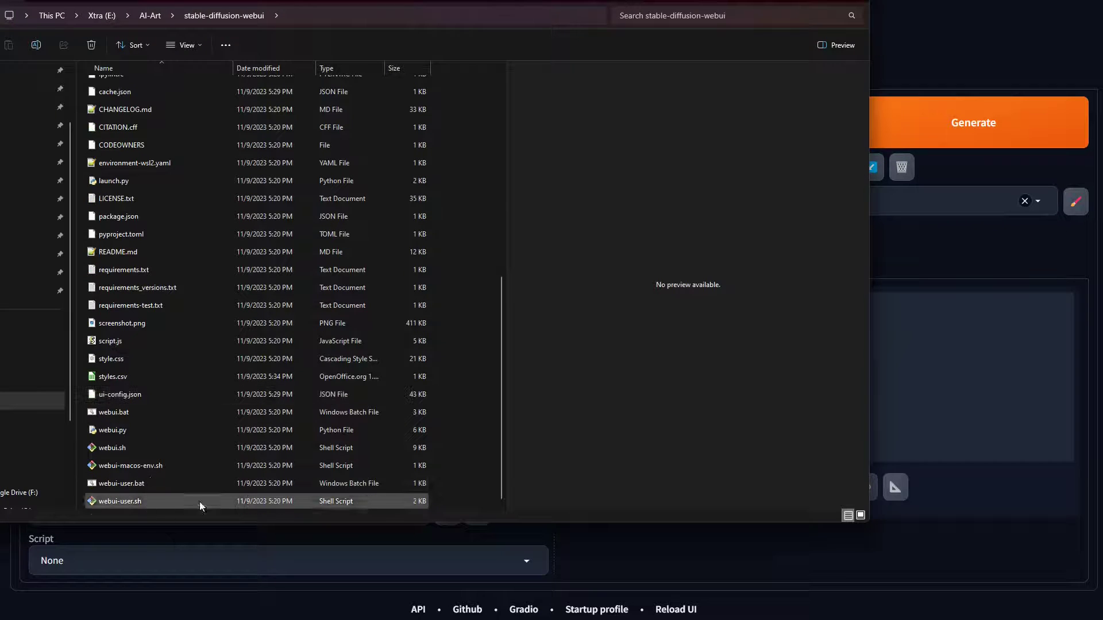
click(114, 379)
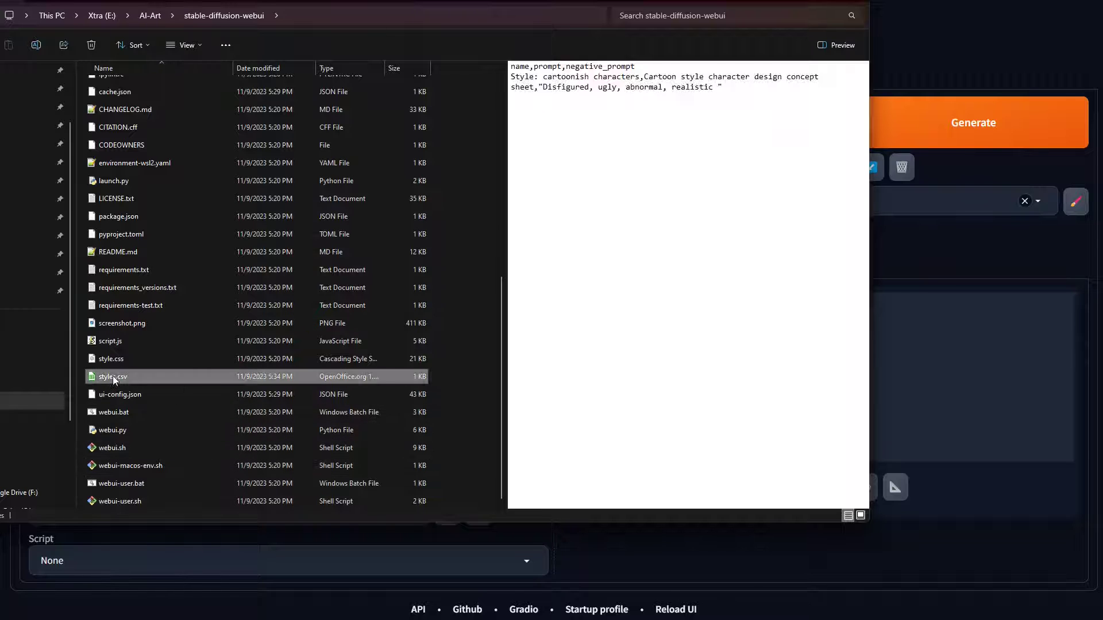
key(alt+Tab)
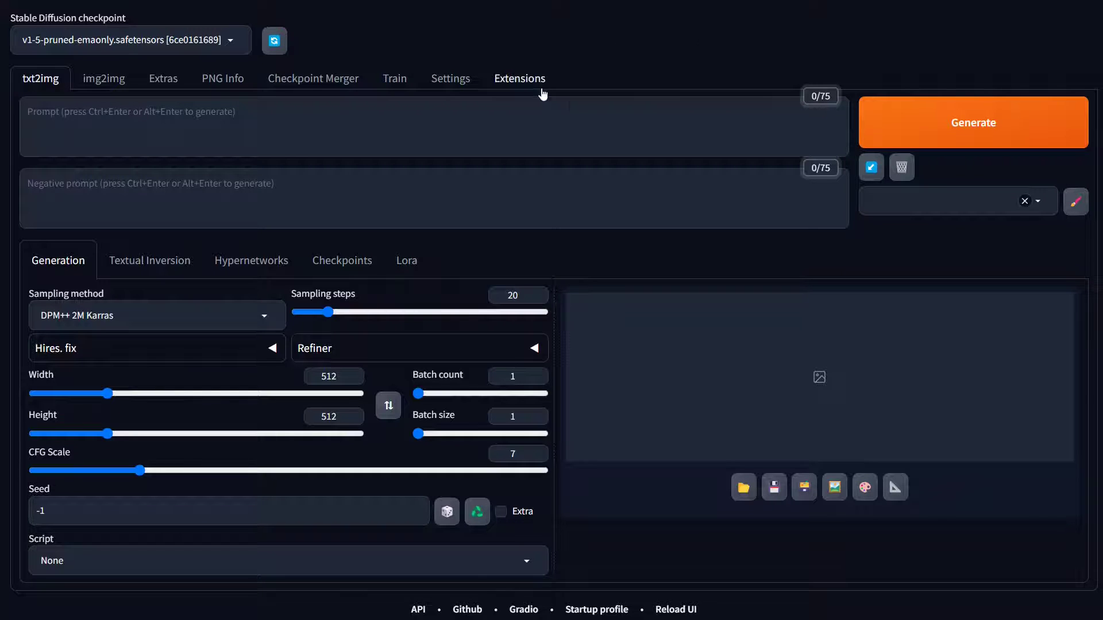
- Check the saved styles list, then view the png file format under Settings' Saving images/grids
click(944, 212)
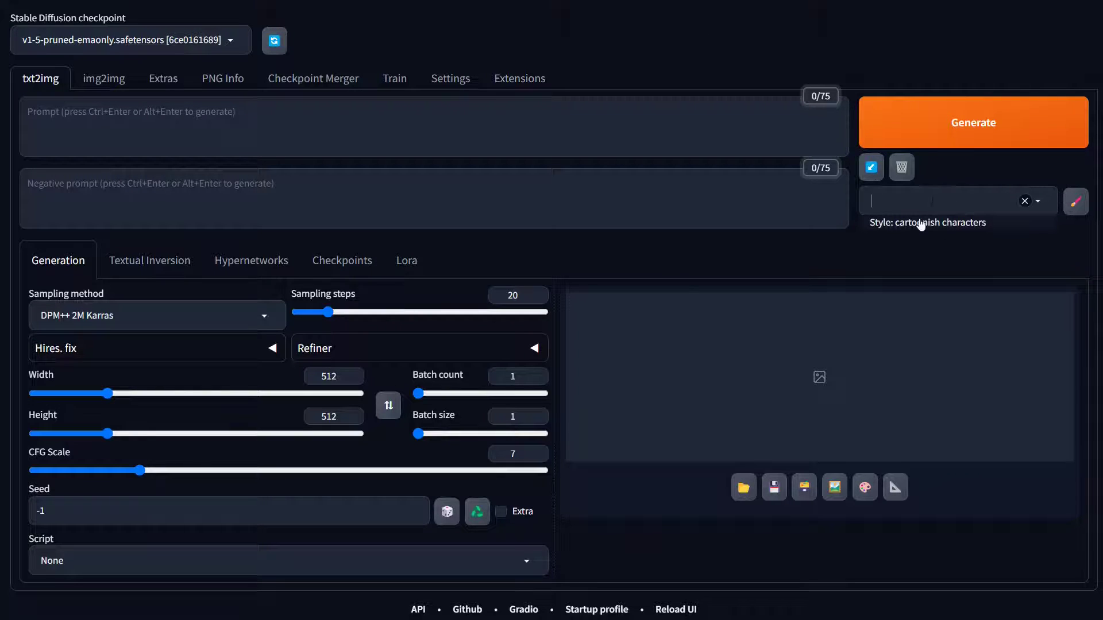
click(893, 34)
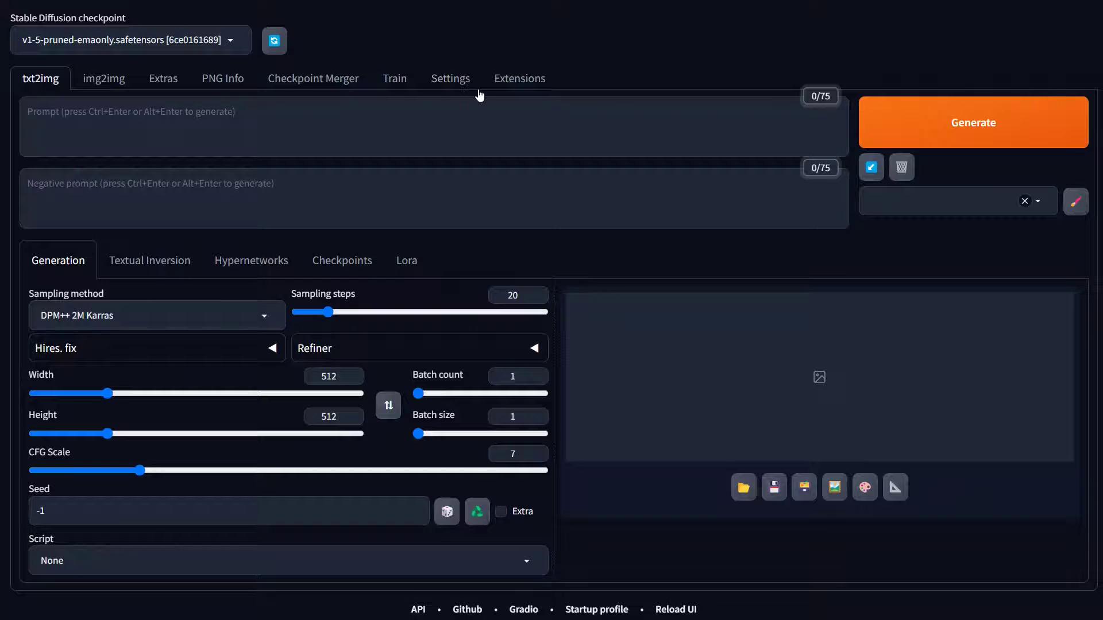
click(452, 87)
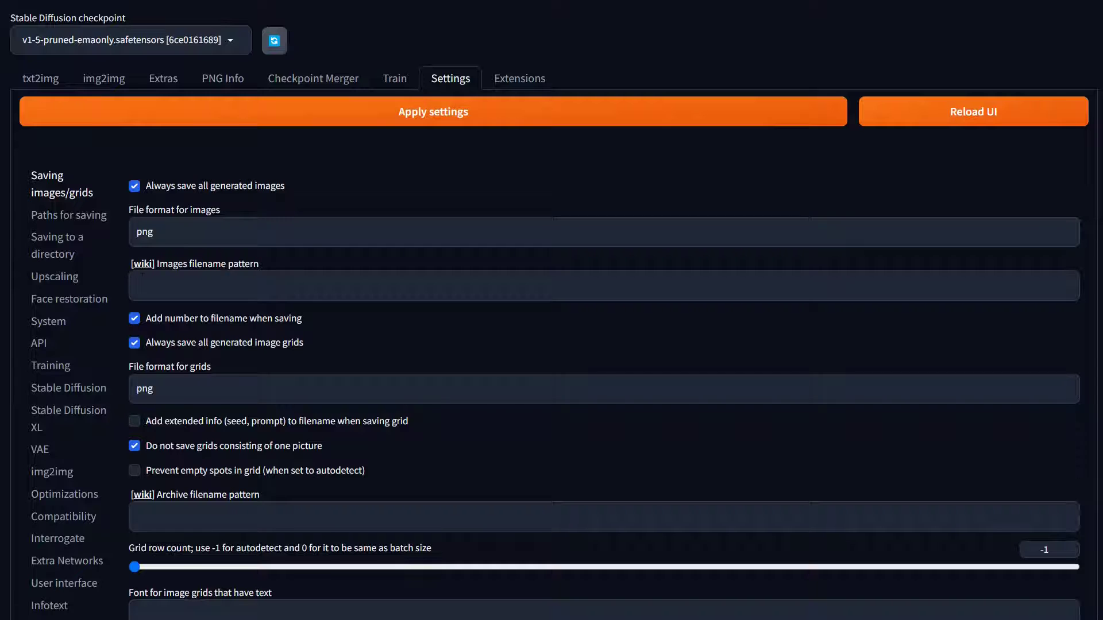
double_click(276, 232)
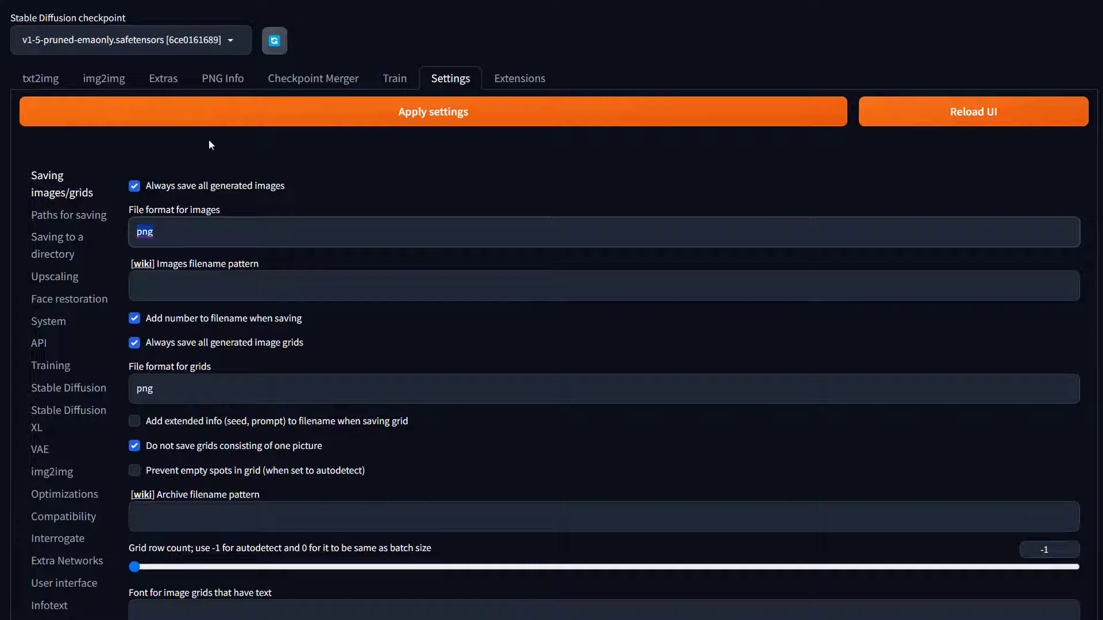
scroll(289, 324, down, 7)
scroll(289, 324, up, 7)
- Load the Extensions tab's Available catalogue and scroll through the listed extensions
click(508, 80)
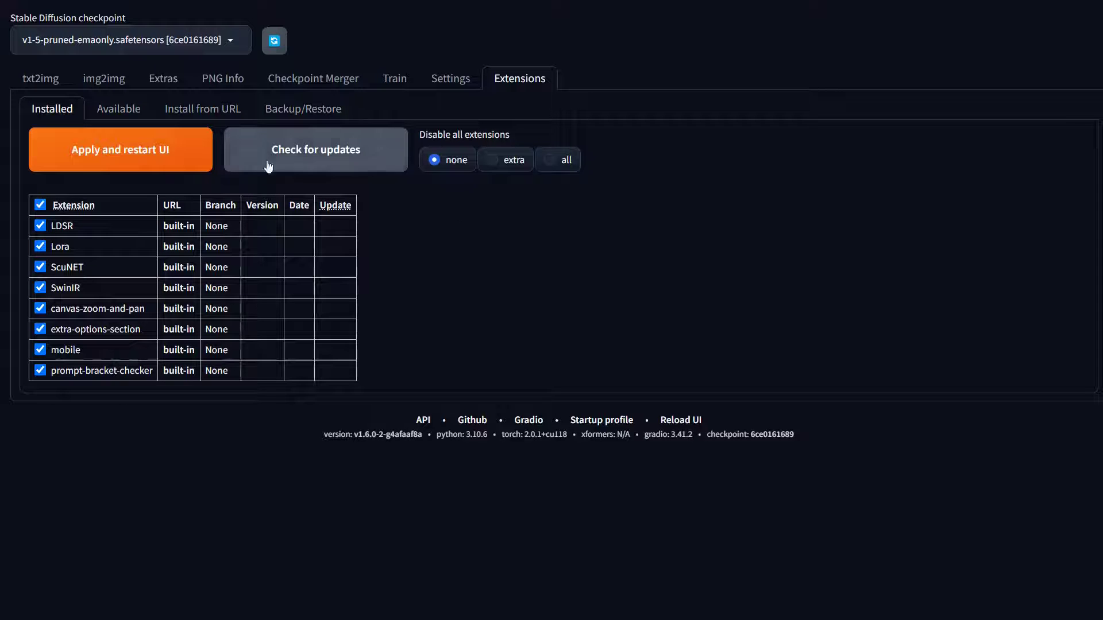
click(116, 110)
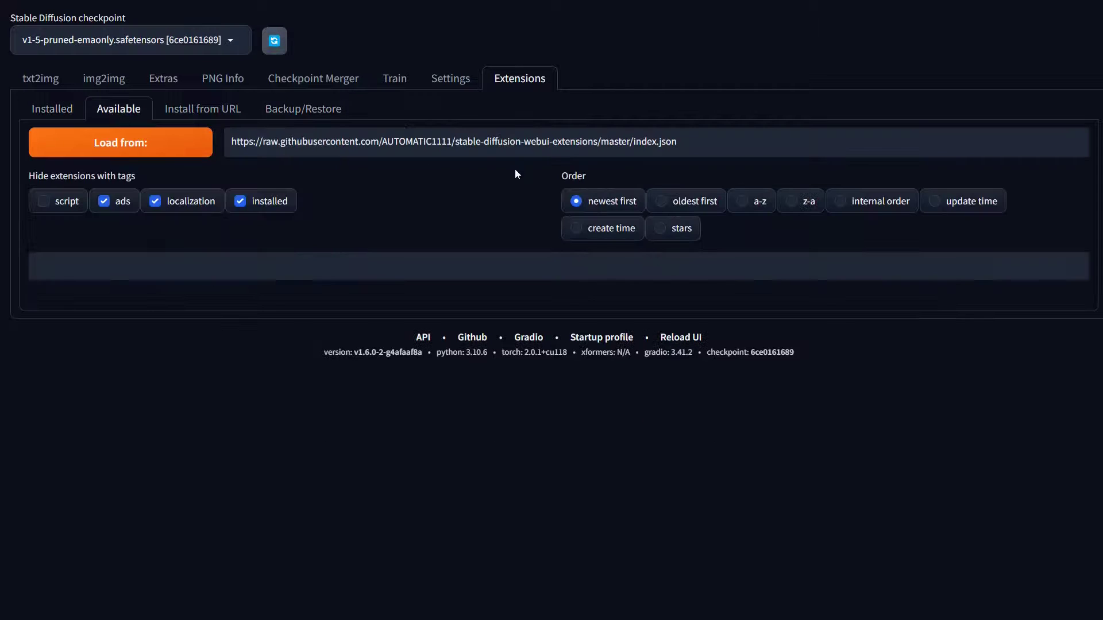
click(131, 161)
scroll(339, 504, down, 10)
scroll(339, 504, down, 5)
scroll(339, 504, up, 20)
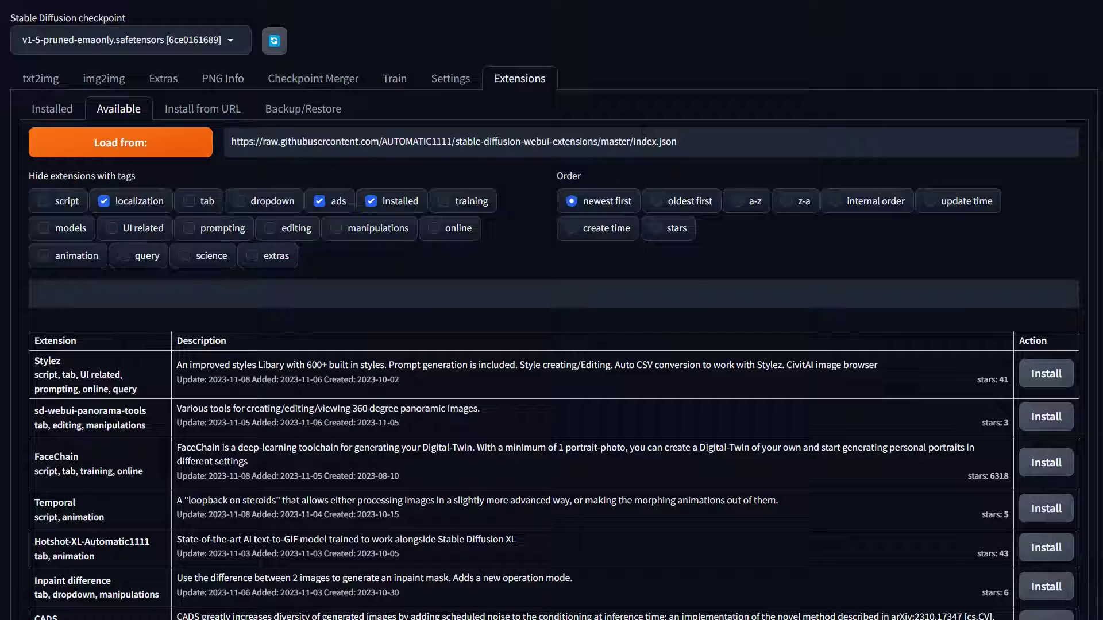
key(alt+Tab)
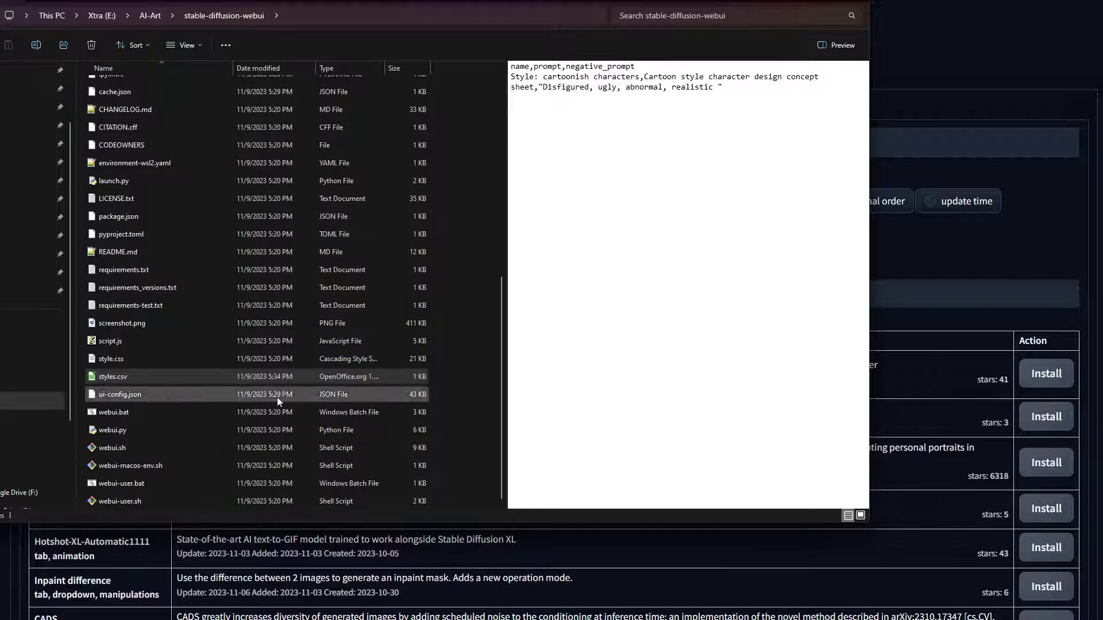
- Preview webui-user.bat in File Explorer and bring up its context menu
click(121, 487)
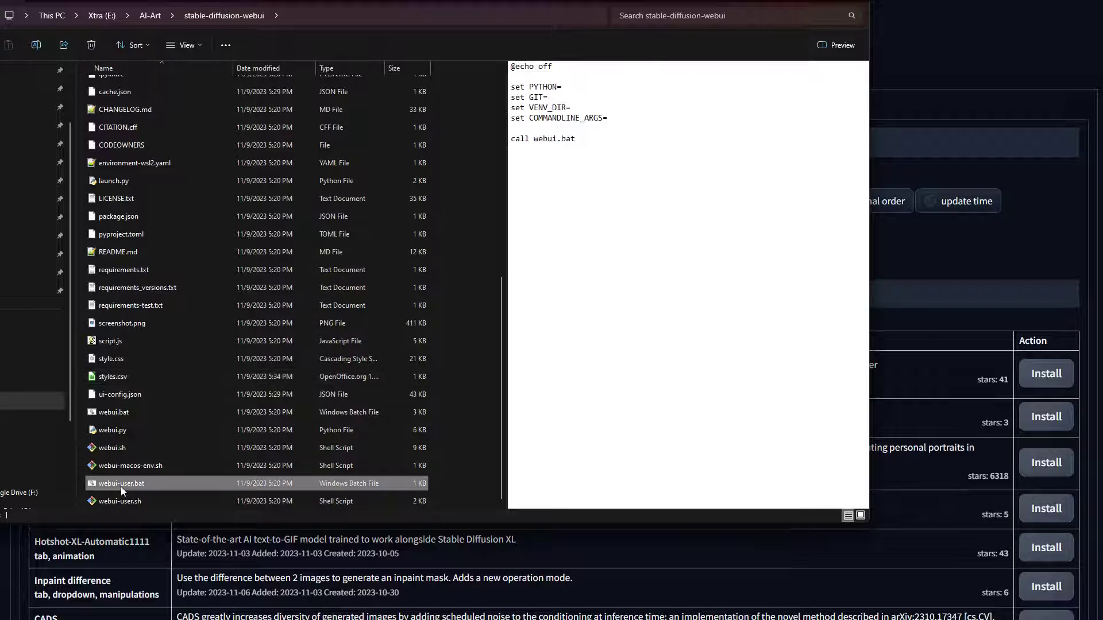
right_click(121, 488)
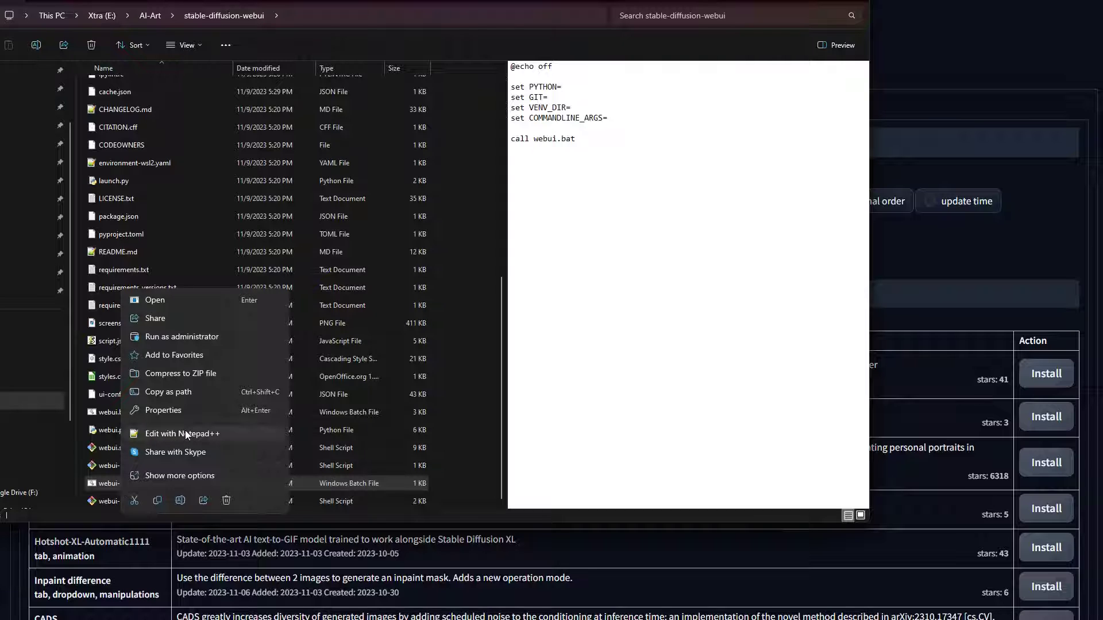
- Open webui-user.bat in Notepad++ and inspect its line 6, set COMMANDLINE_ARGS=
click(234, 432)
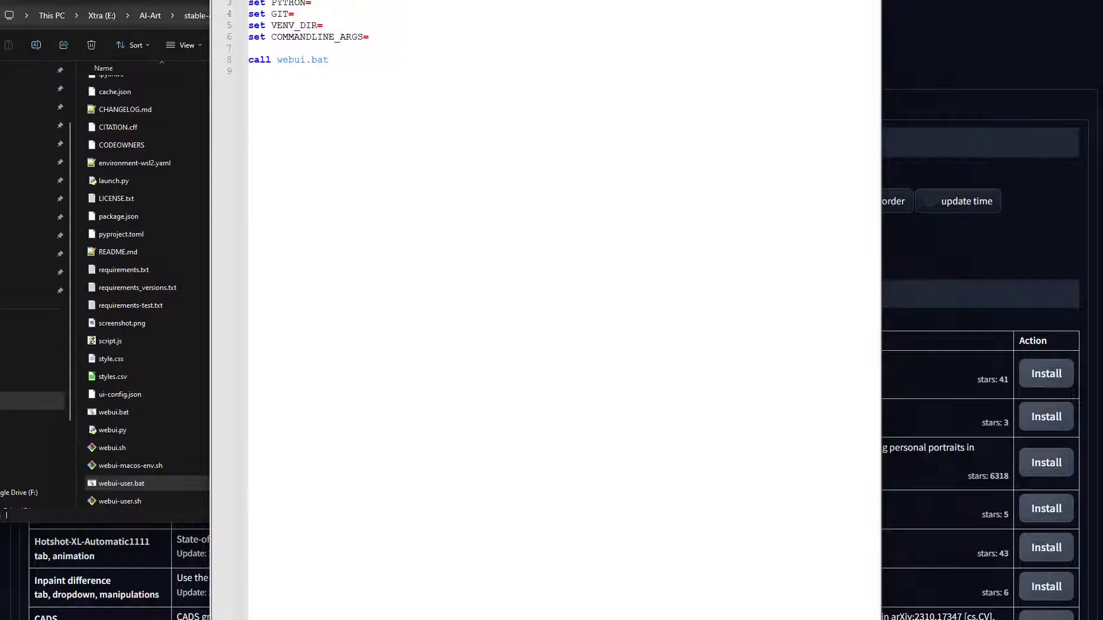
click(393, 39)
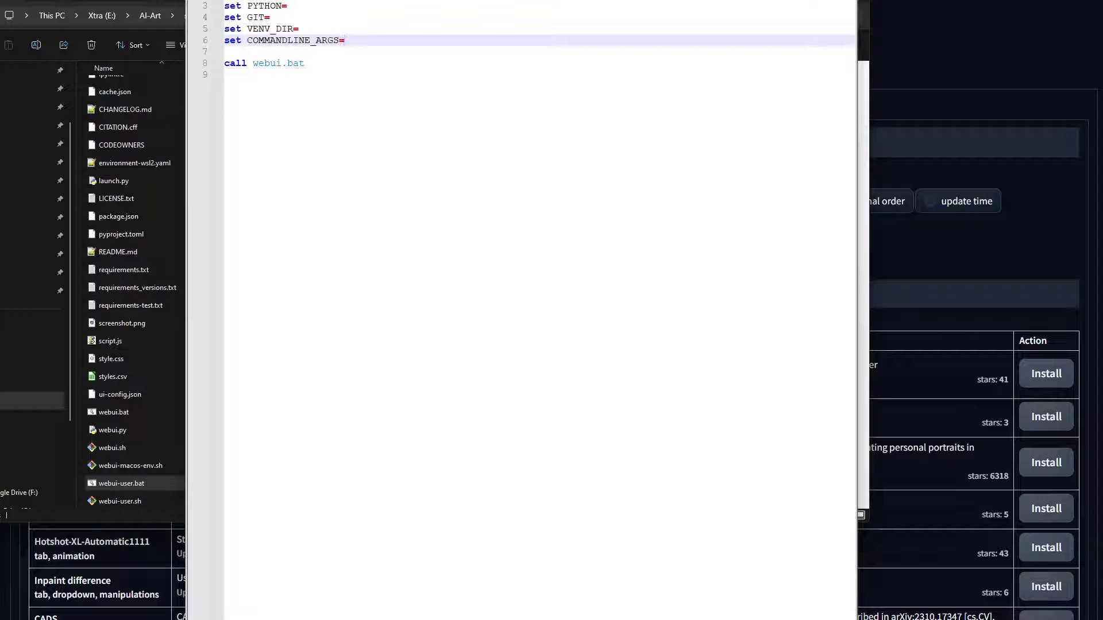
key(alt+Tab)
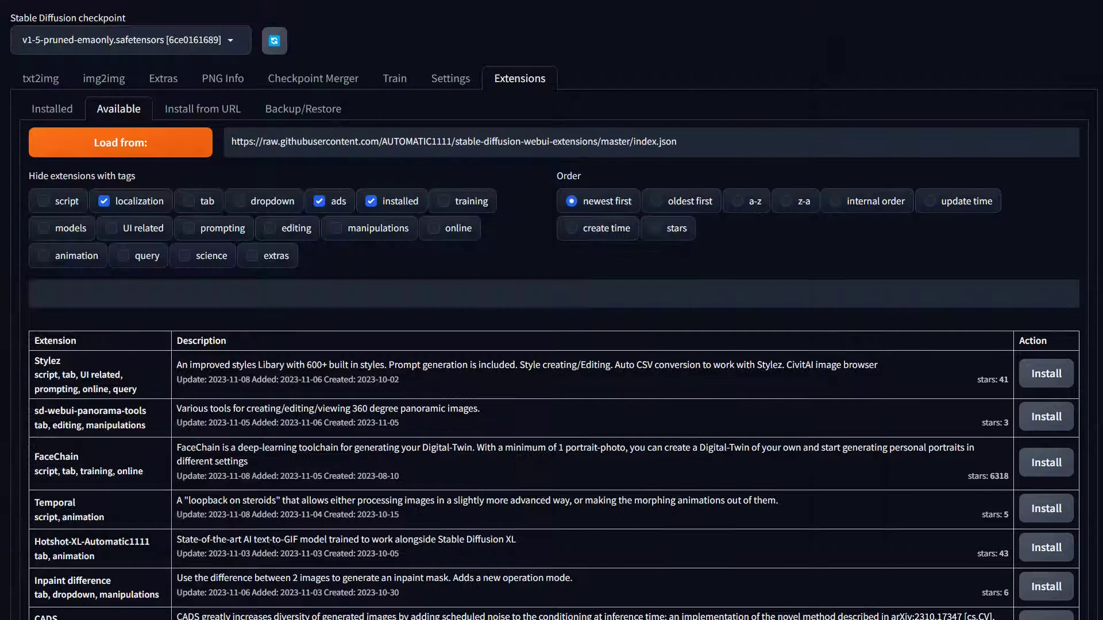
- Switch to the GitHub wiki tab and scroll through the All command line arguments table
key(ctrl+Tab)
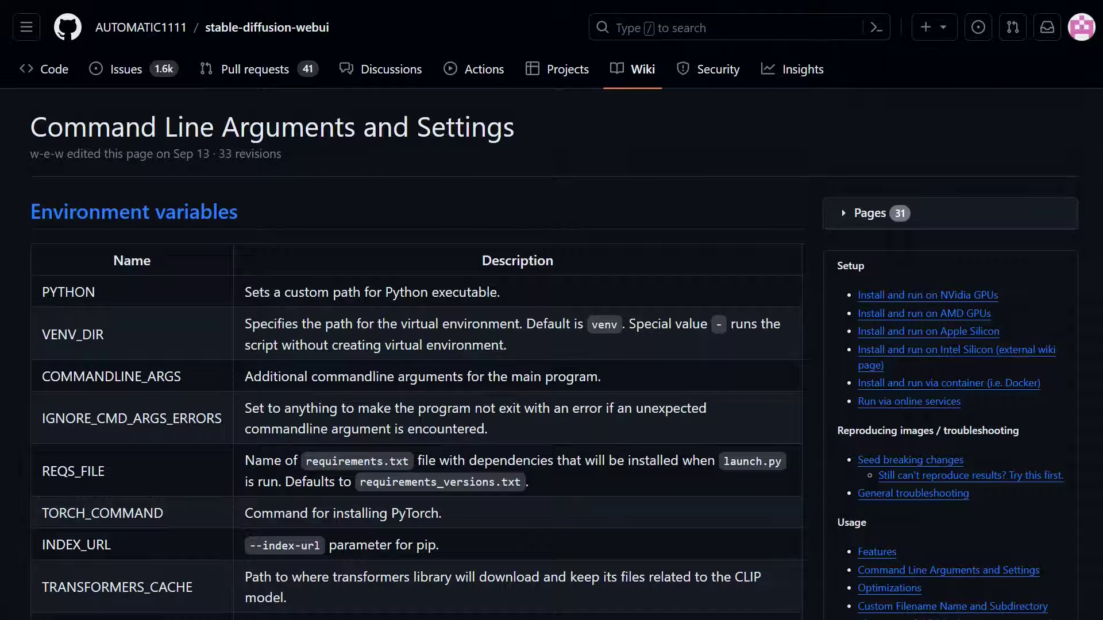
scroll(188, 247, down, 10)
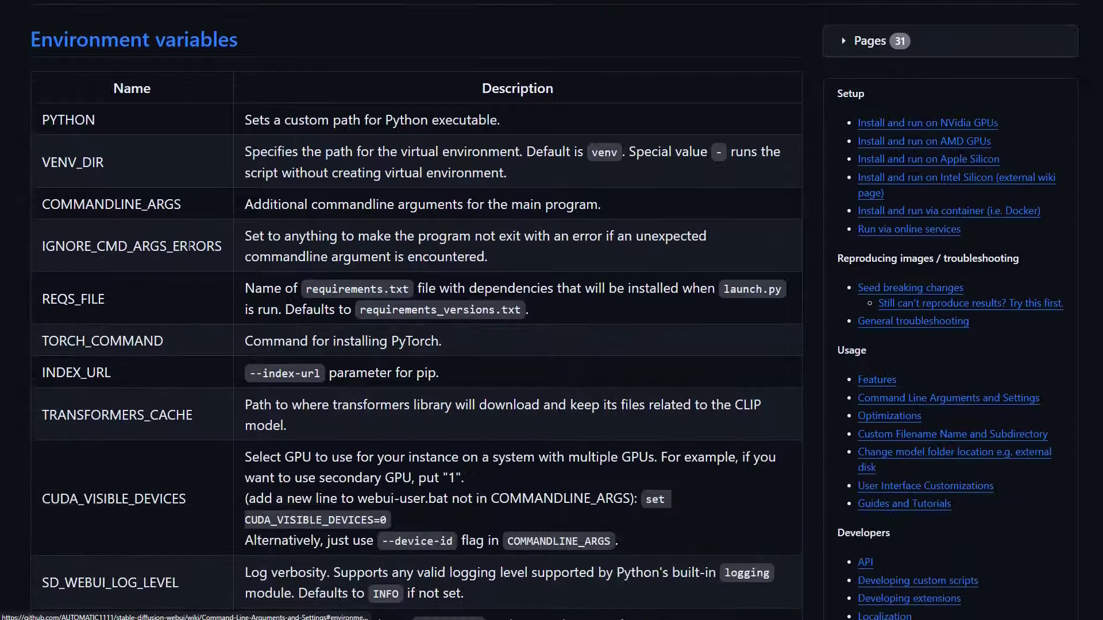
scroll(188, 247, down, 20)
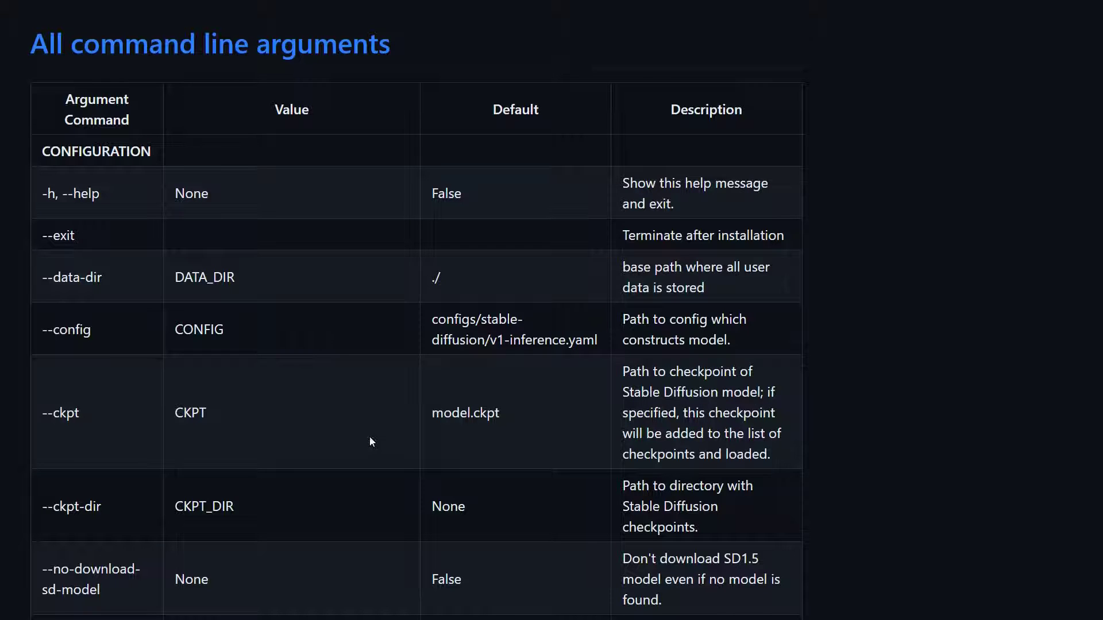
scroll(374, 443, down, 5)
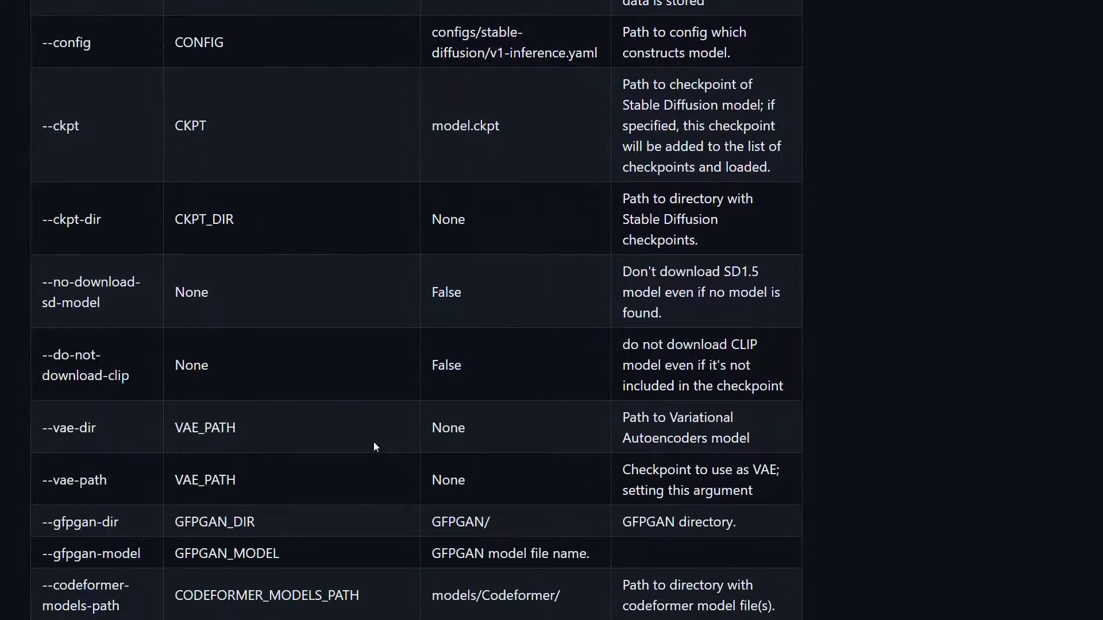
scroll(374, 447, down, 2)
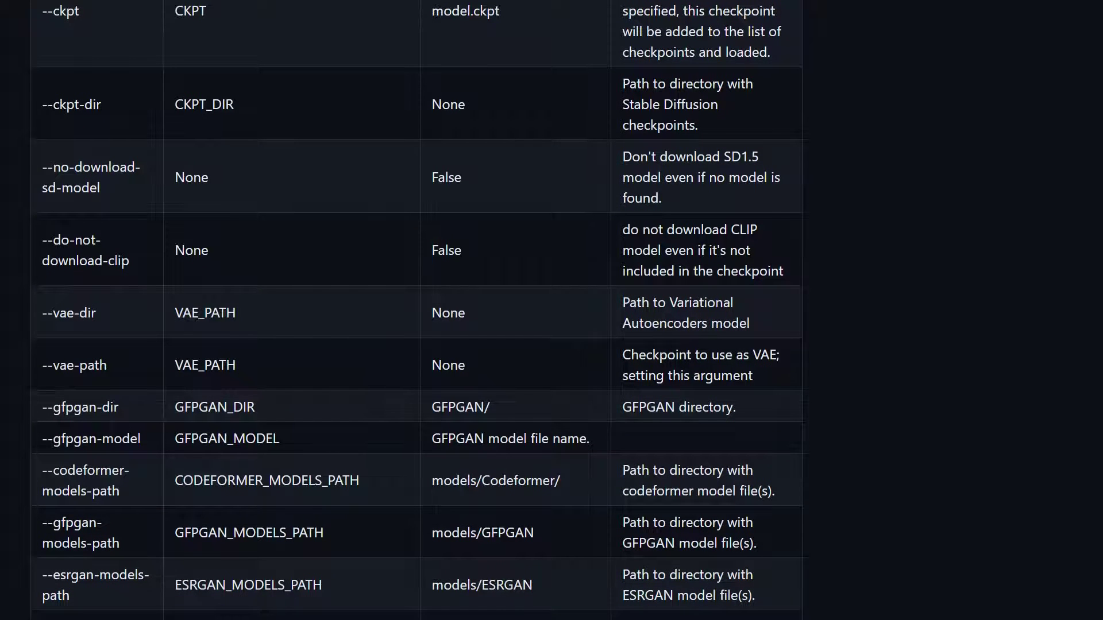
scroll(416, 310, down, 10)
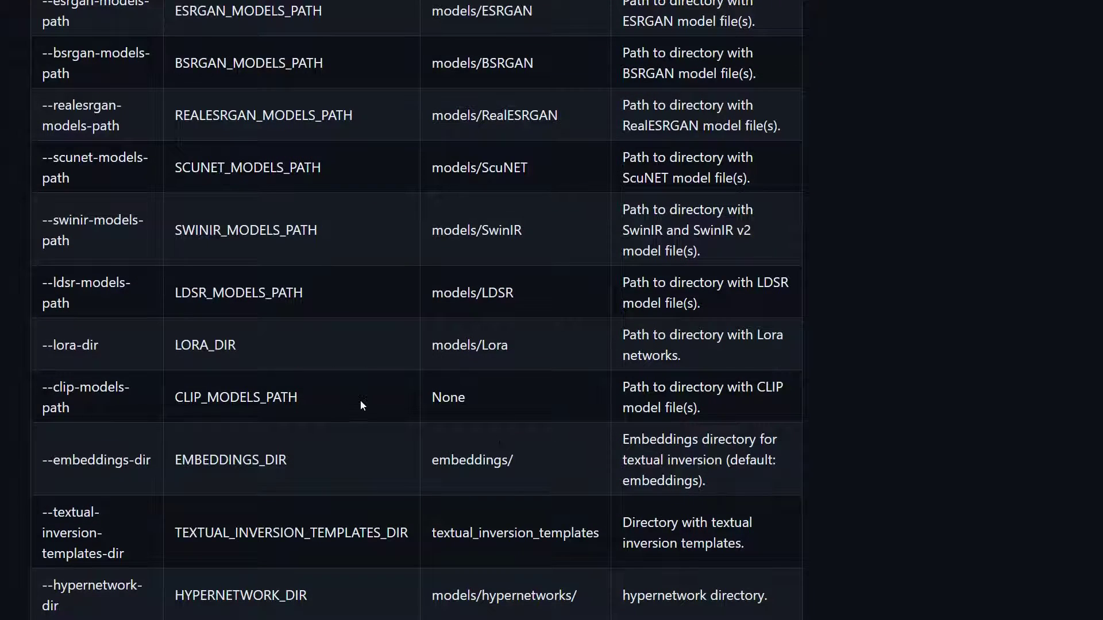
scroll(371, 422, up, 15)
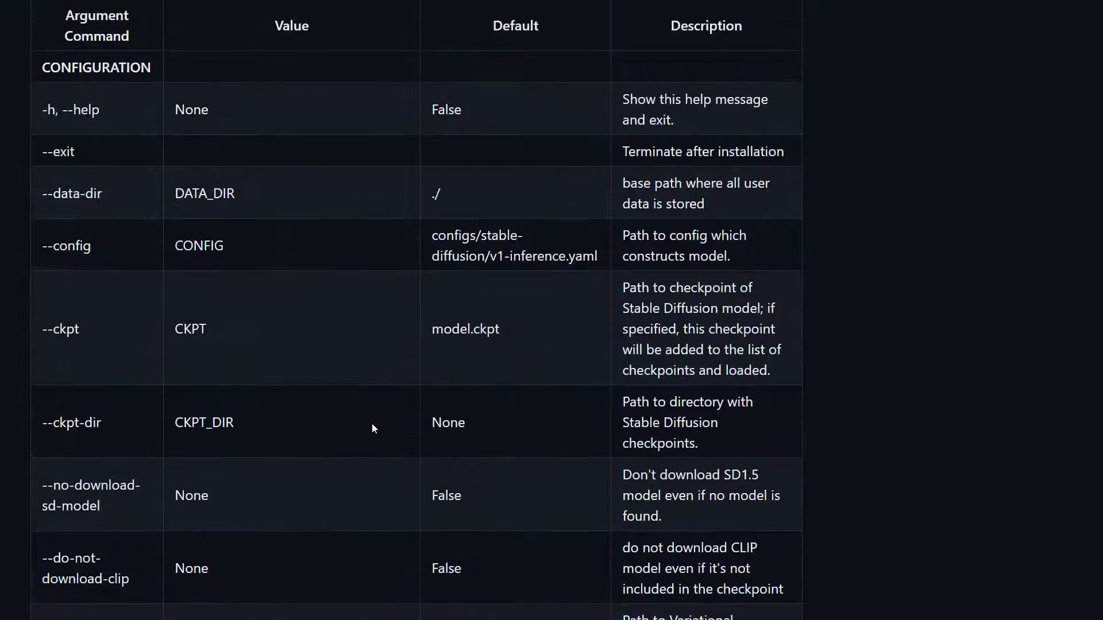
scroll(371, 423, up, 5)
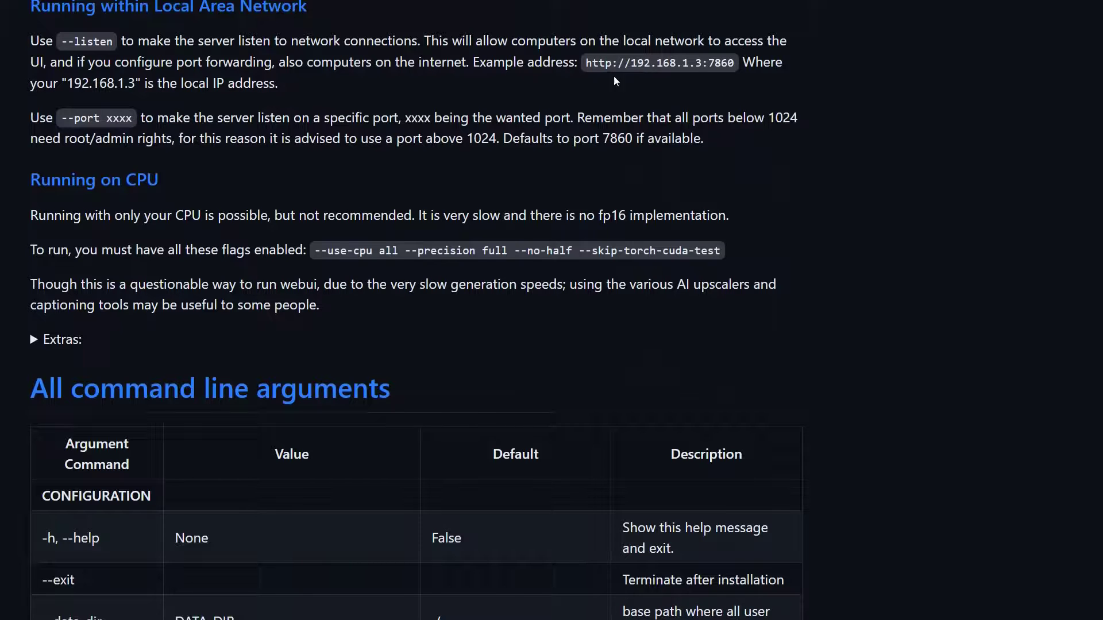
scroll(353, 306, down, 5)
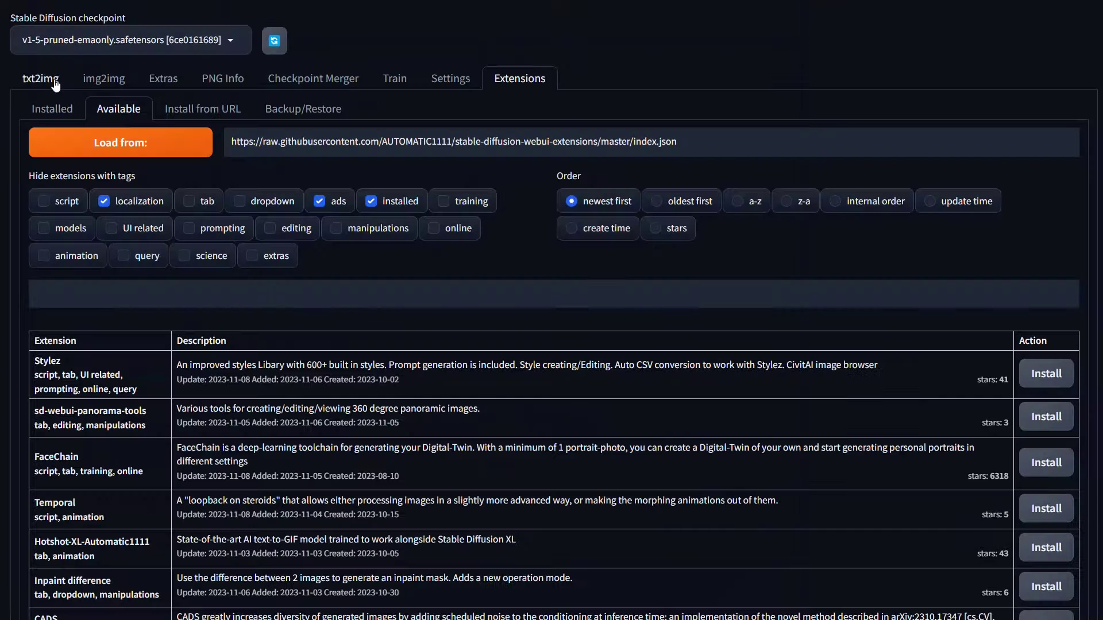
- Return to the txt2img page and put the cursor in the empty Prompt box
click(40, 78)
click(273, 128)
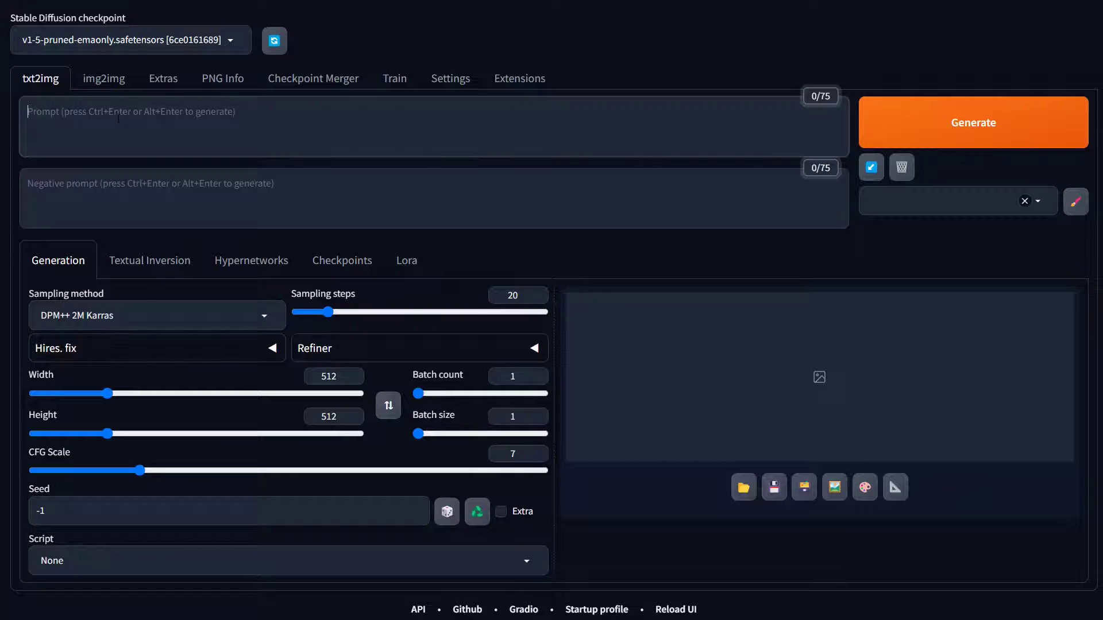
- Enter the prompt 'professional photography of a beautiful mountain landscape with cabin on a lake, stormy skies, evergreens, golden hour lighting, hazy'
text(professionl)
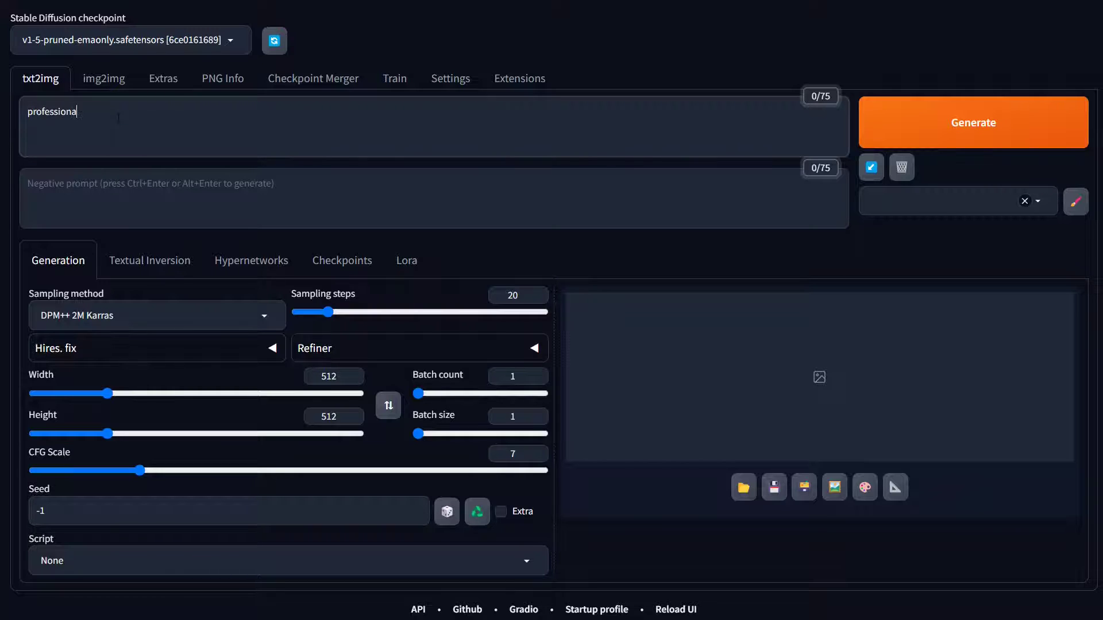
key(BackSpace)
text(al photography of a beautiful mountain landscap with)
key(BackSpace)
key(BackSpace)
key(BackSpace)
key(BackSpace)
key(BackSpace)
key(BackSpace)
text(e with cabin on a lake)
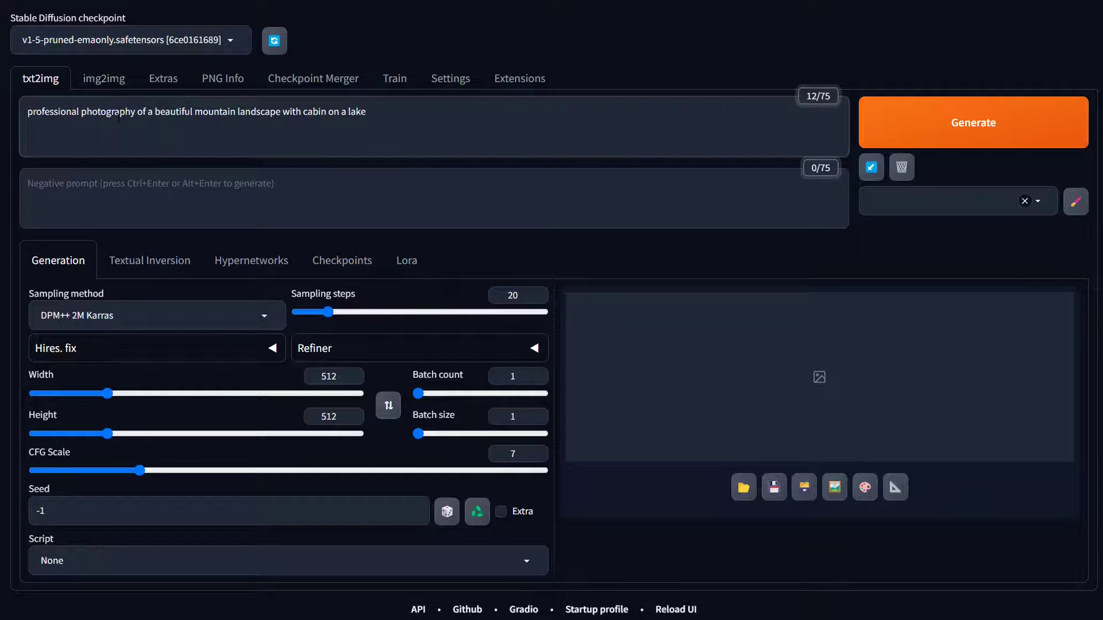
text(, stormy skies, evergreens)
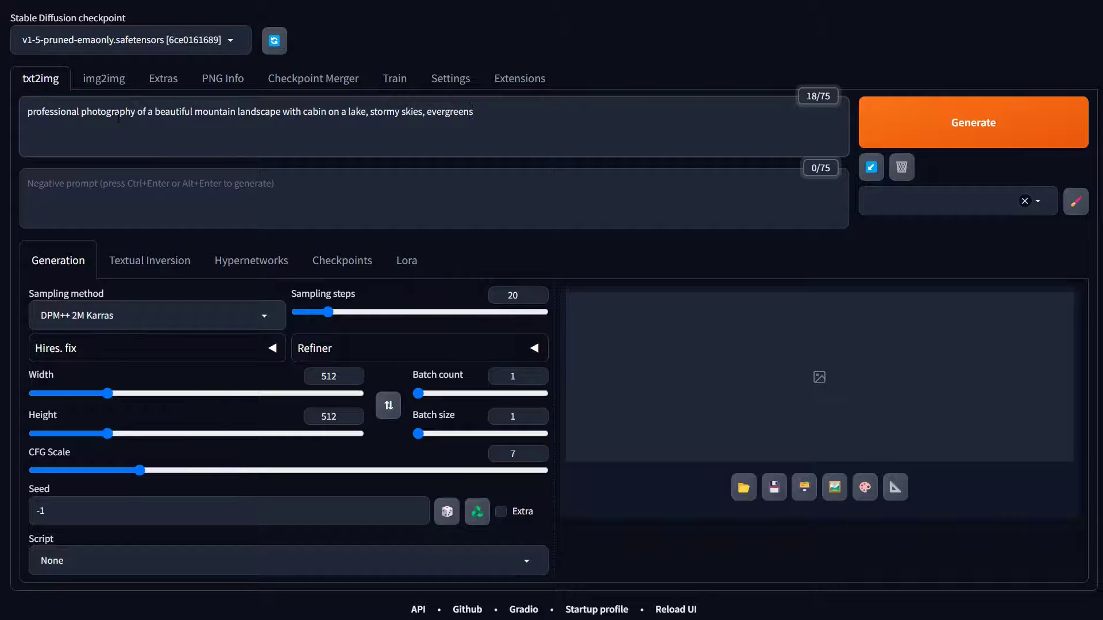
text(, )
text(ambient)
key(BackSpace)
key(BackSpace)
key(BackSpace)
key(BackSpace)
key(BackSpace)
key(BackSpace)
key(BackSpace)
text(golden hour lighting,)
text(hazy)
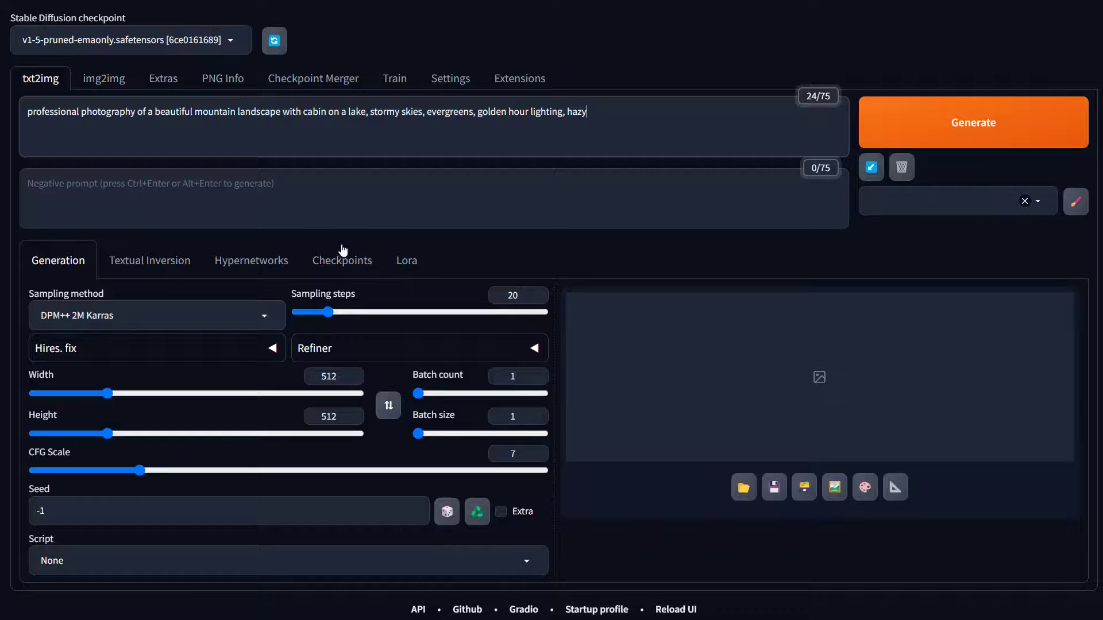
- Add the negative prompt 'ugly, distorted, no lake, no cabin, bad lighting' and set width to 768
click(883, 211)
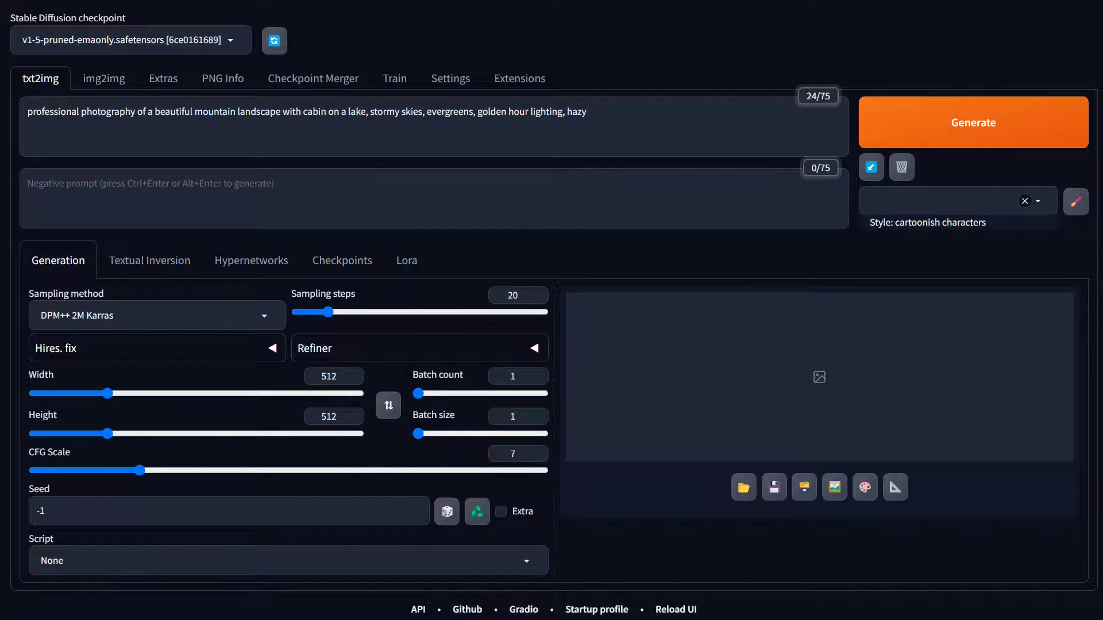
click(466, 202)
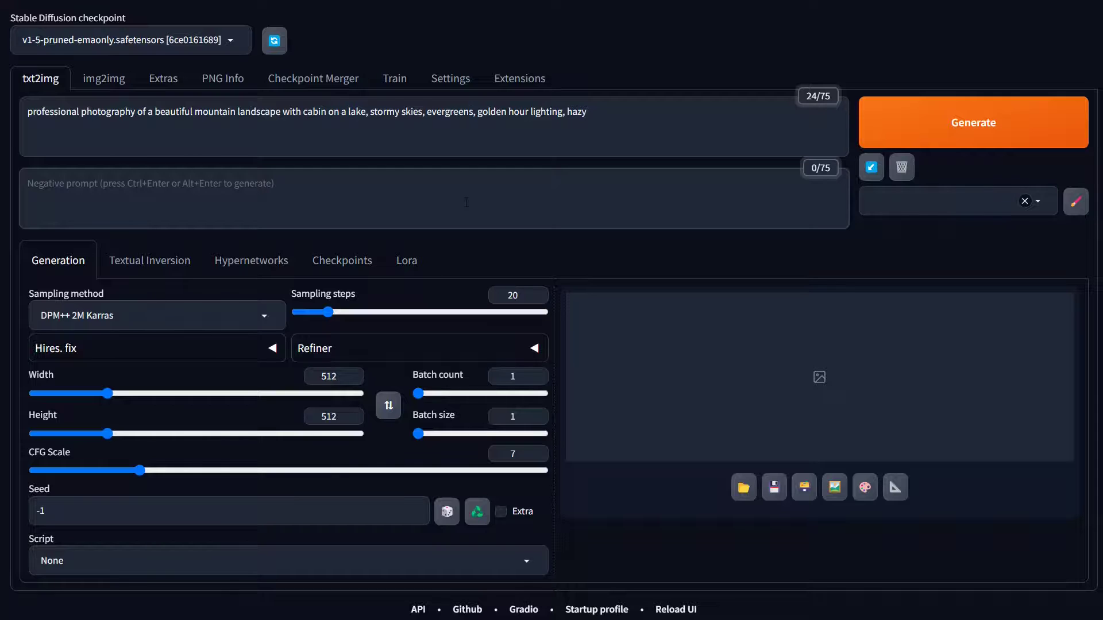
text(ugly, )
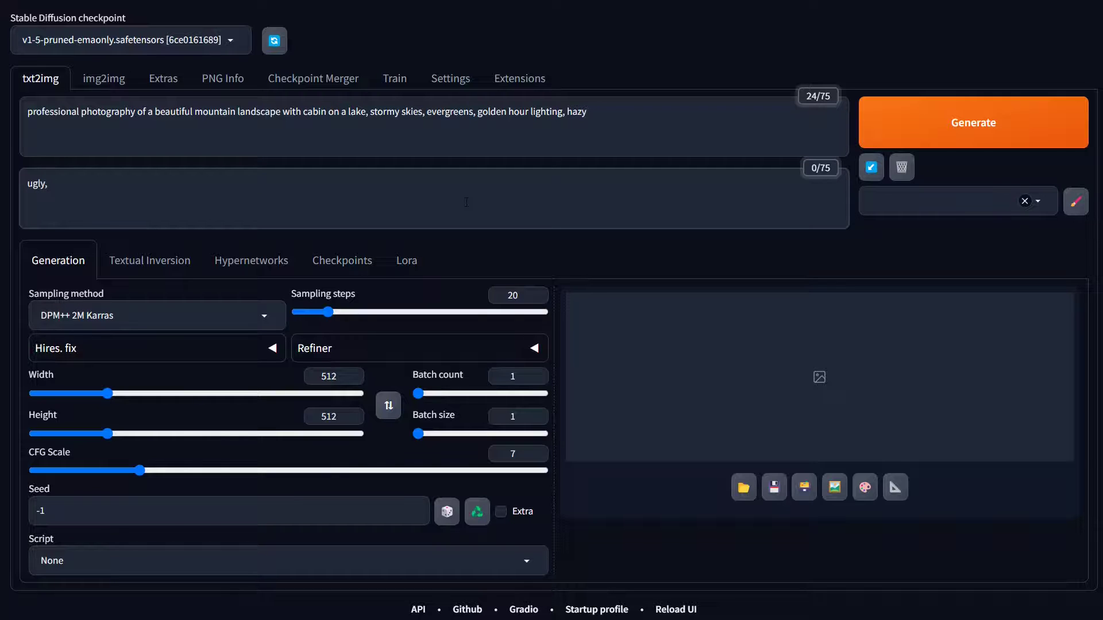
text(distorted, no lake, no cabin, )
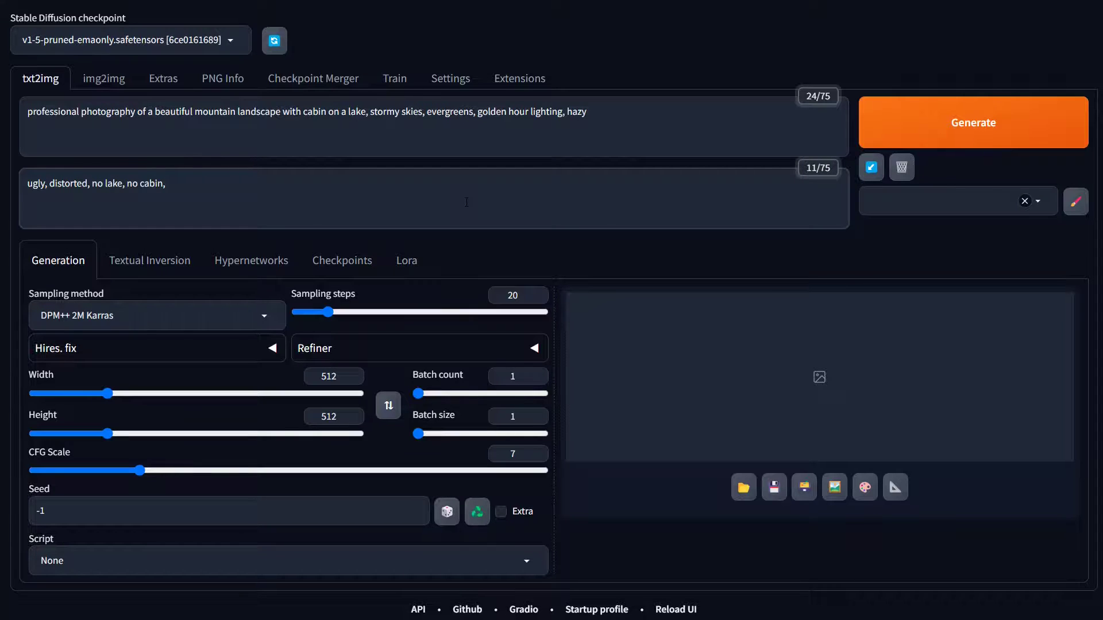
text(bad lighting)
drag(345, 379, 317, 380)
text(768)
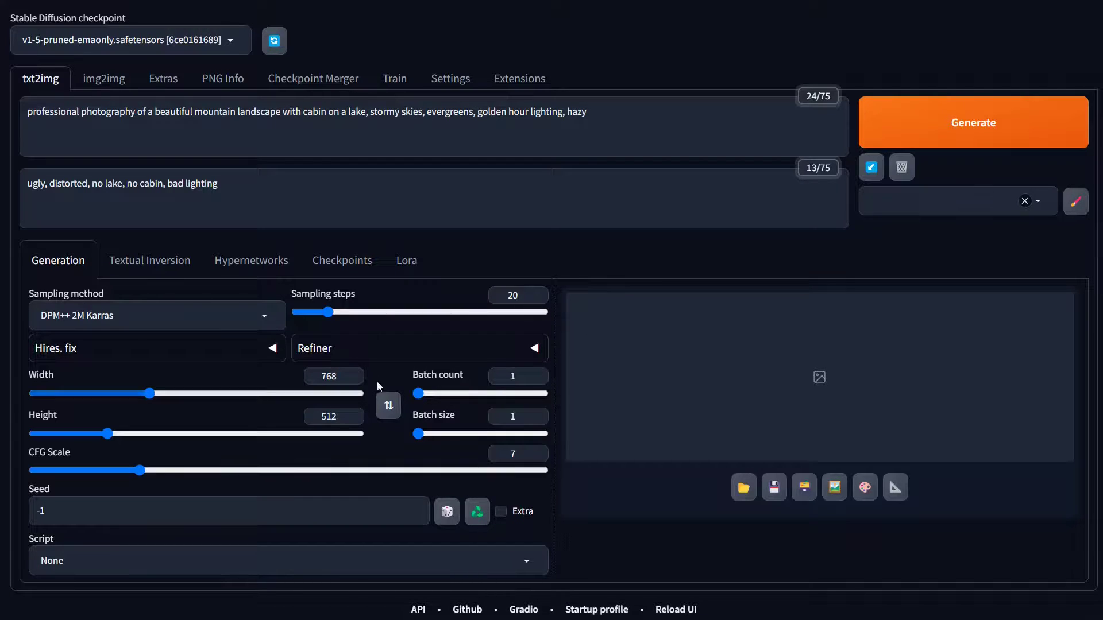
- Switch the sampler to Euler a and generate a 768×512 image
click(166, 315)
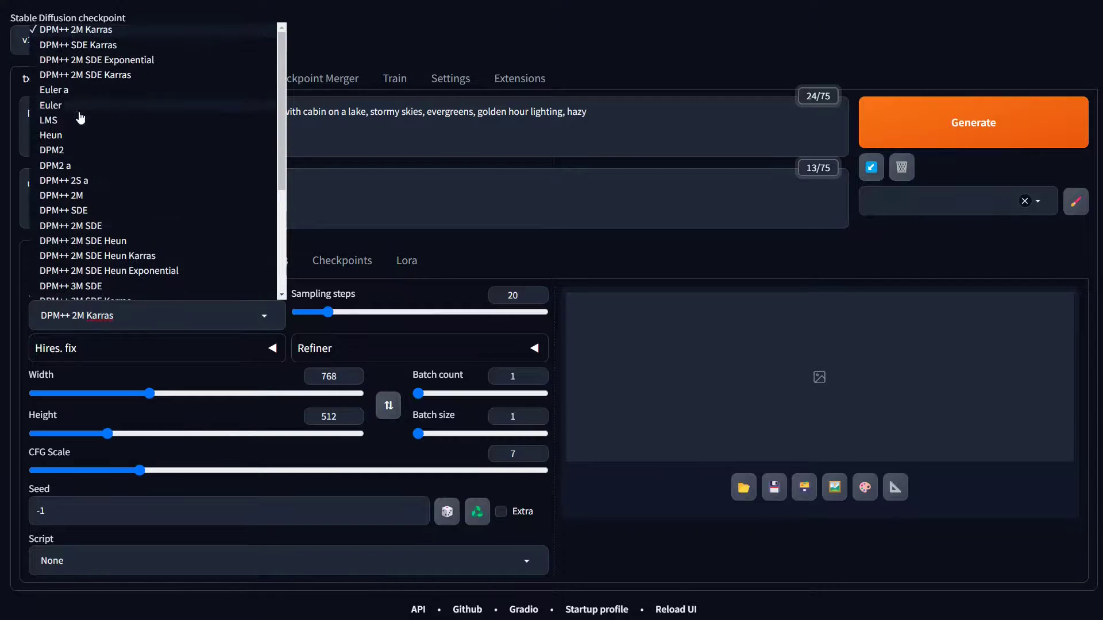
click(79, 91)
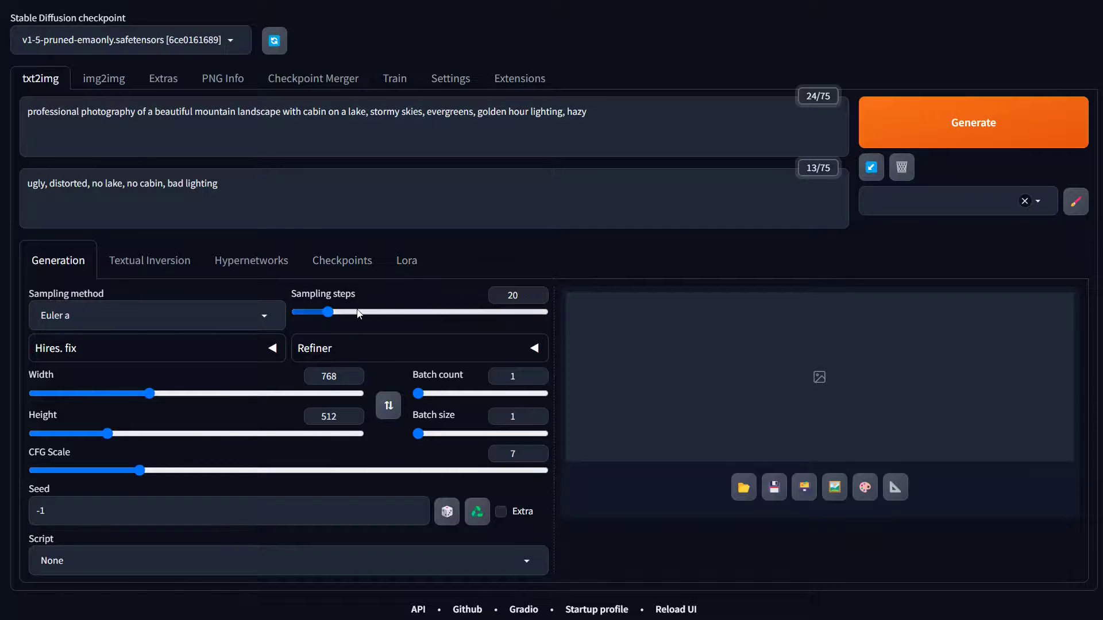
click(920, 129)
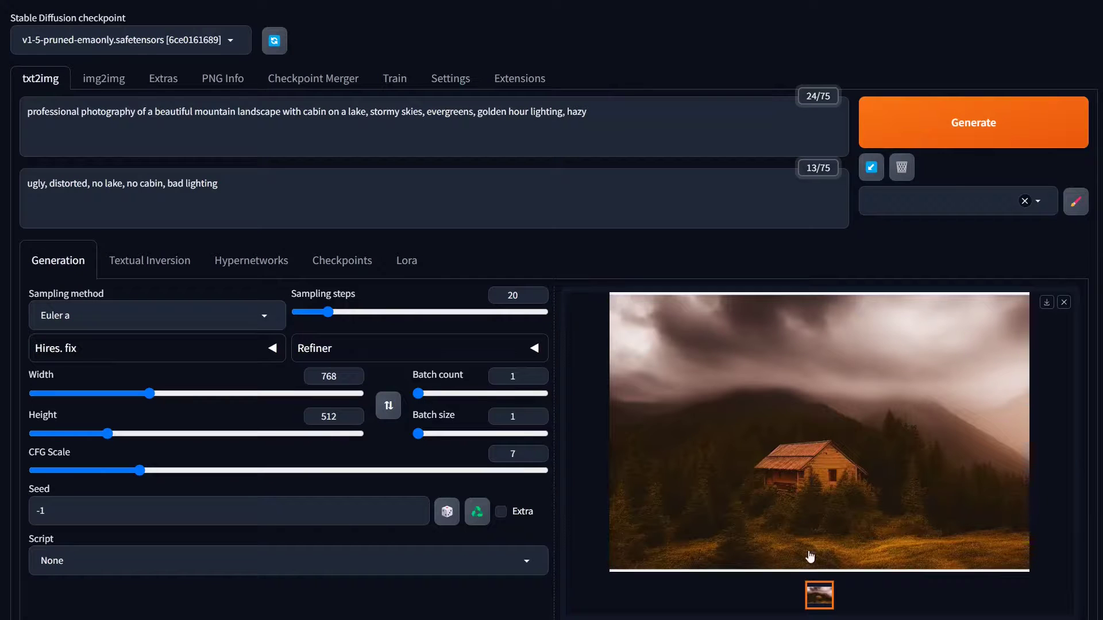
scroll(899, 465, down, 1)
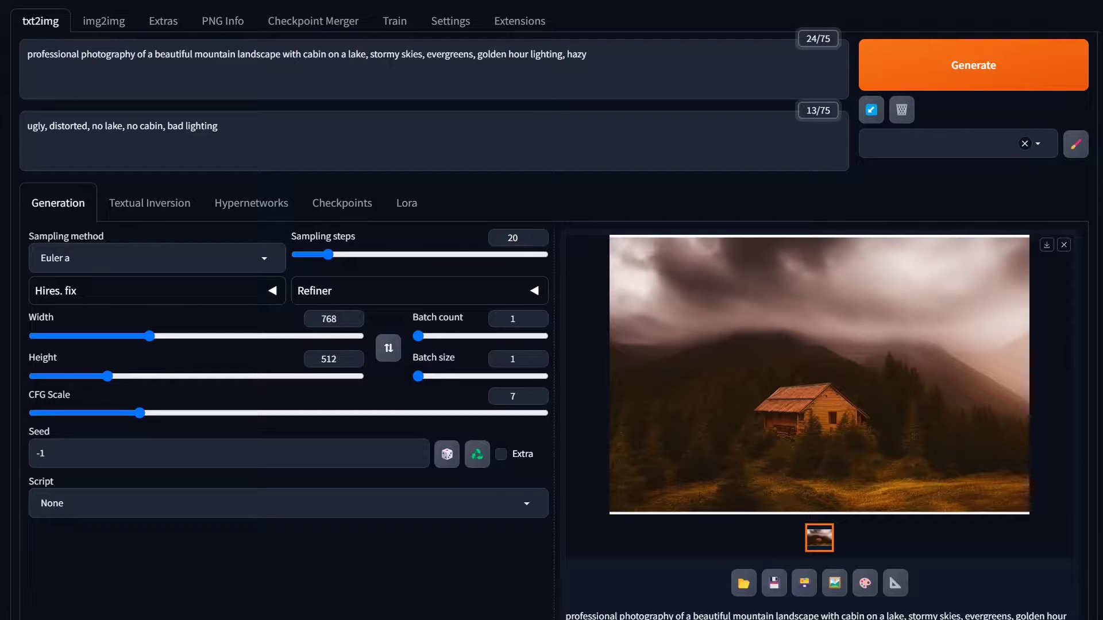
key(alt+Tab)
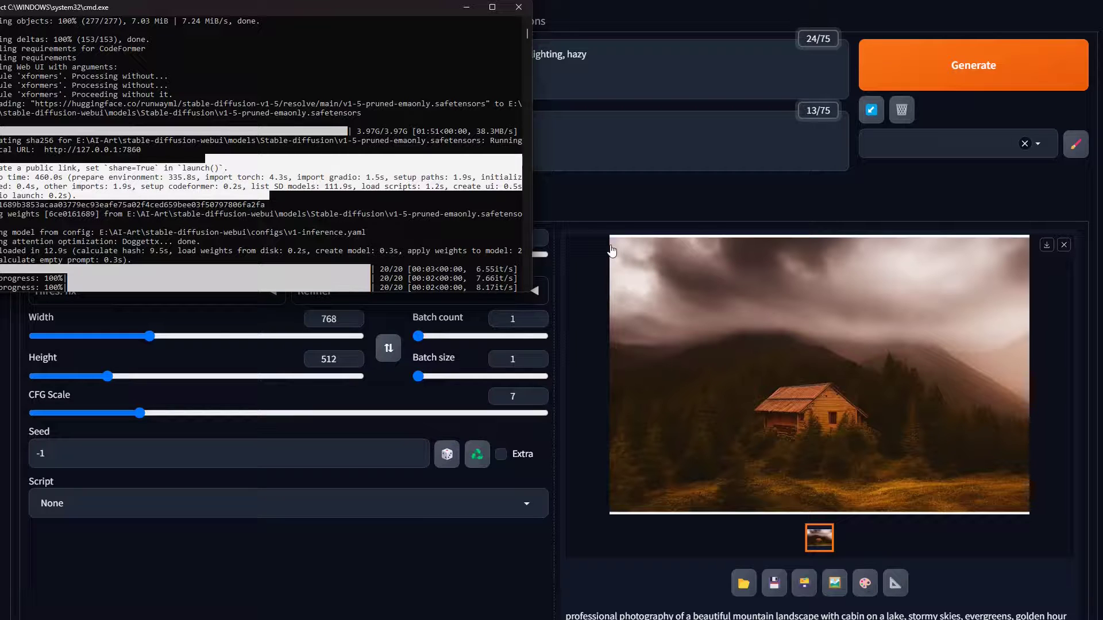
key(alt+Tab)
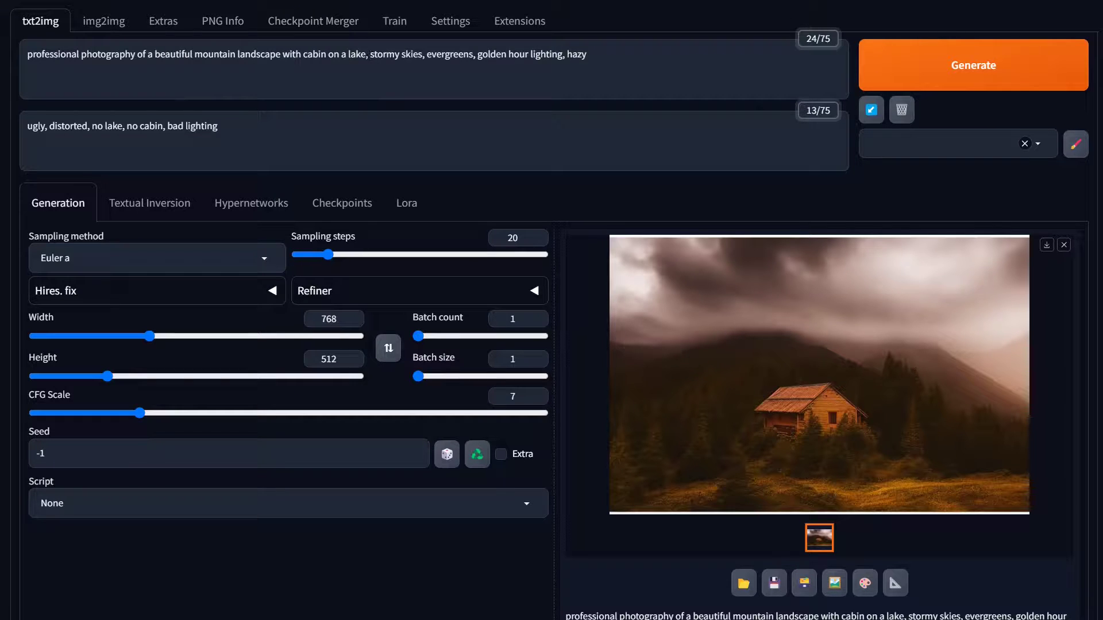
- Change 'on a lake' to 'next to a (lake:1.4)' and regenerate the image
click(336, 54)
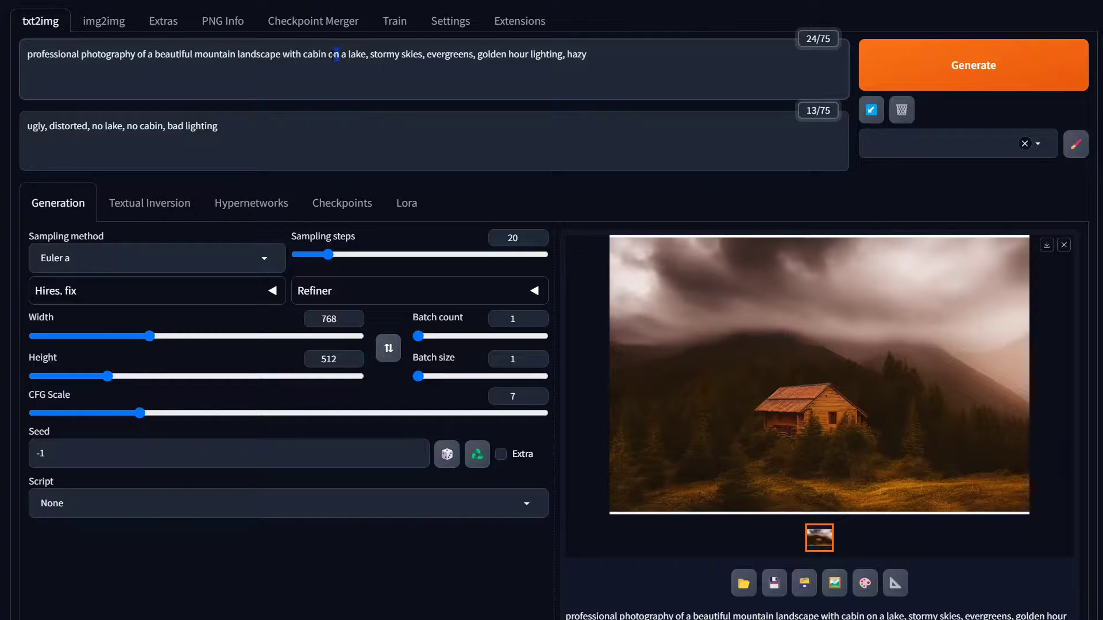
key(BackSpace)
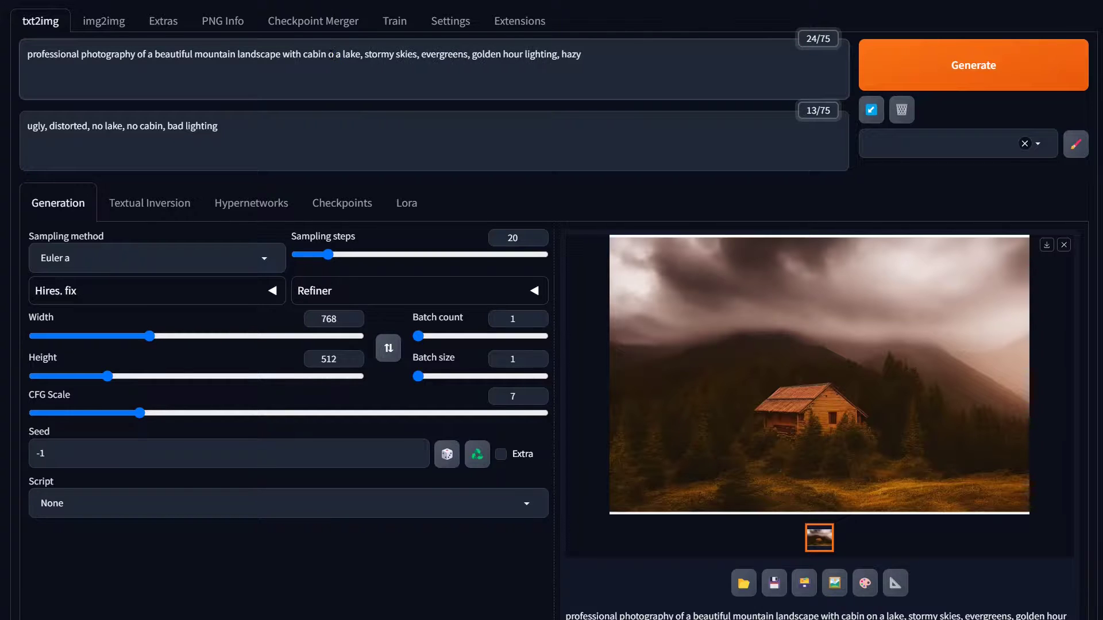
key(BackSpace)
text(next to)
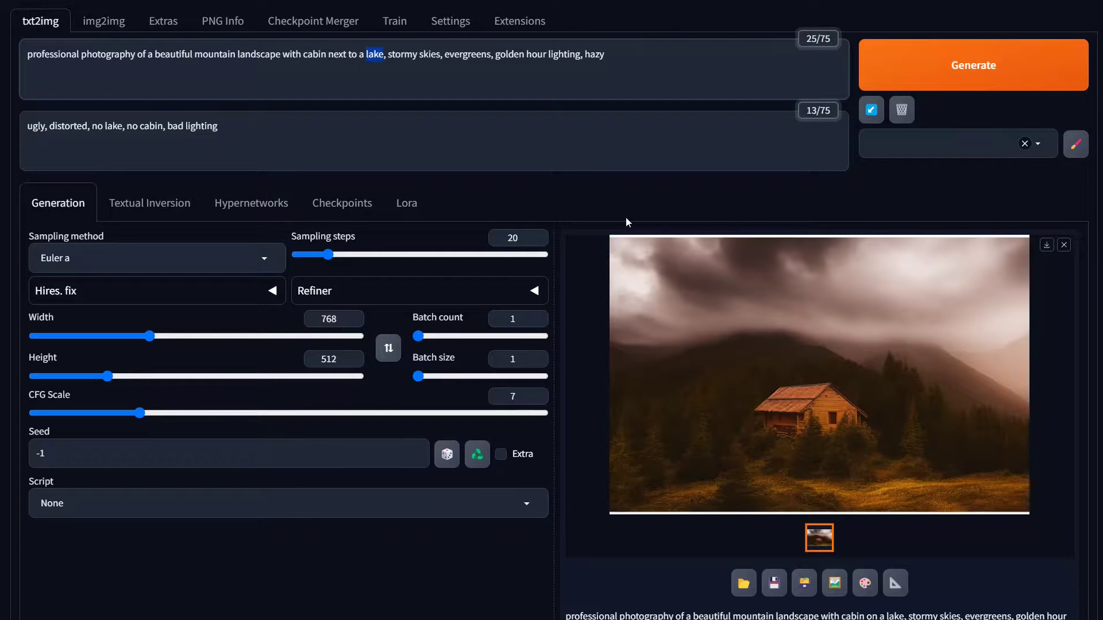
key(ctrl+Up)
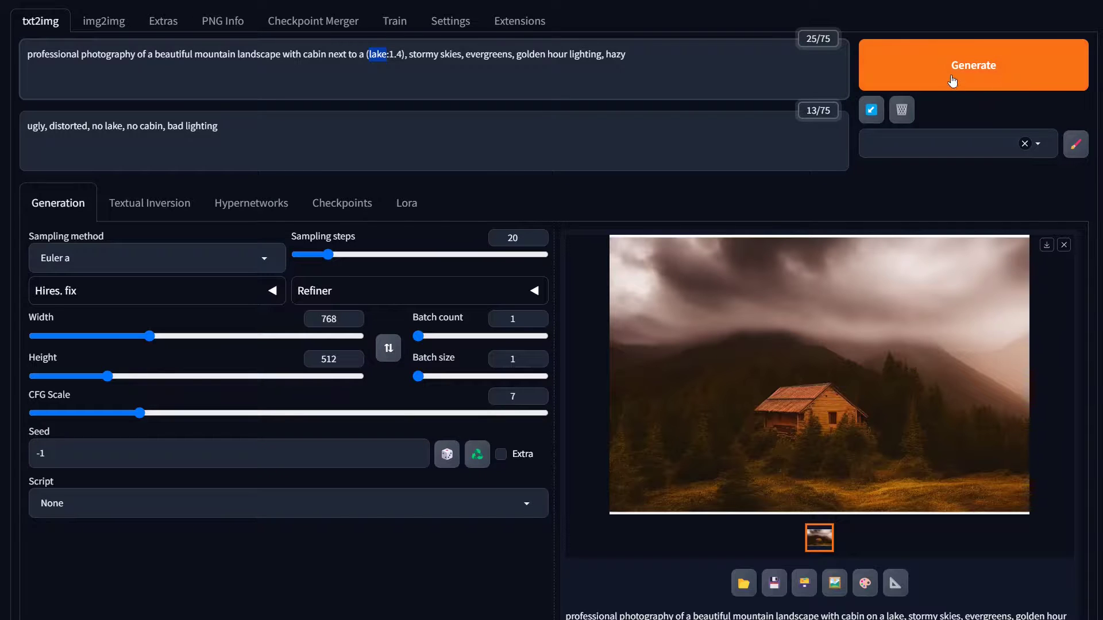
key(ctrl+Return)
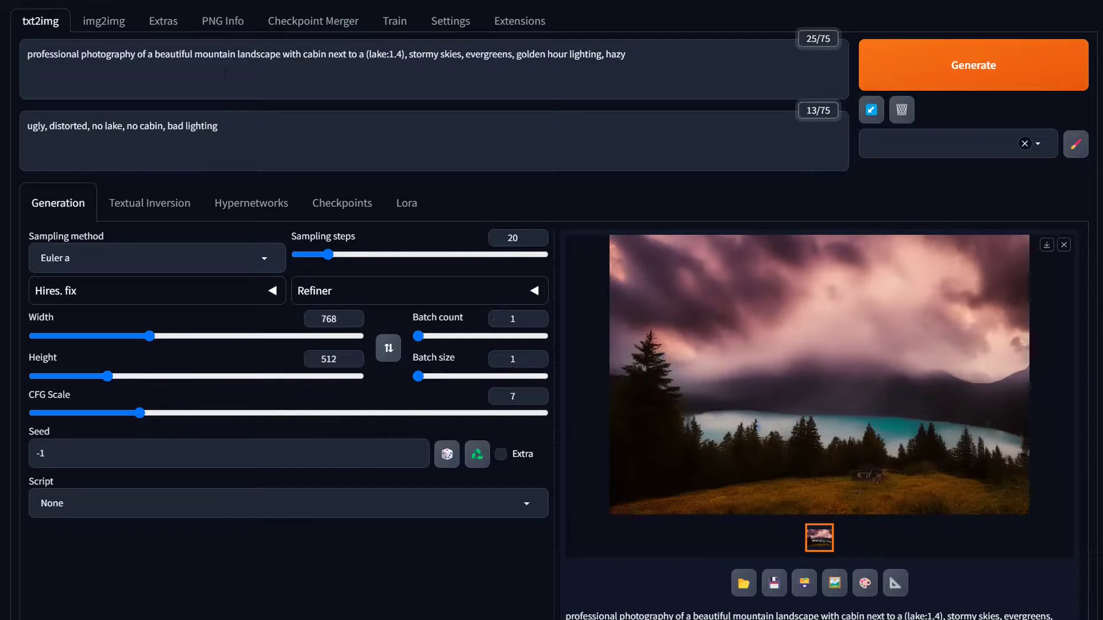
- Weight the prompt word to (cabin:1.2) and start a new generation
double_click(314, 54)
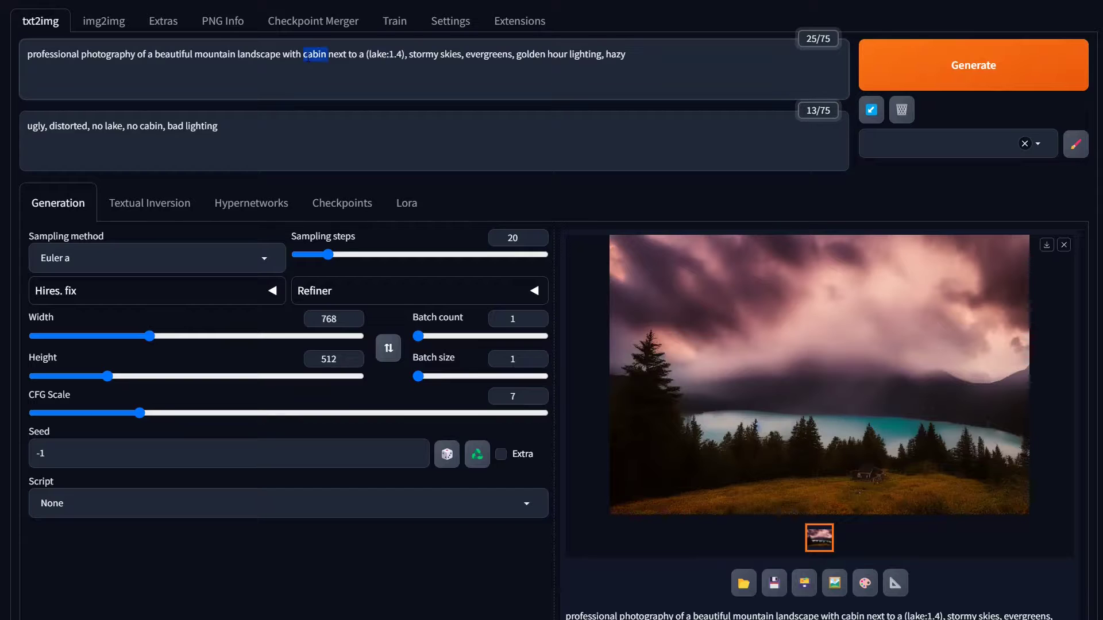
key(ctrl+Up)
key(ctrl+Up)
click(913, 72)
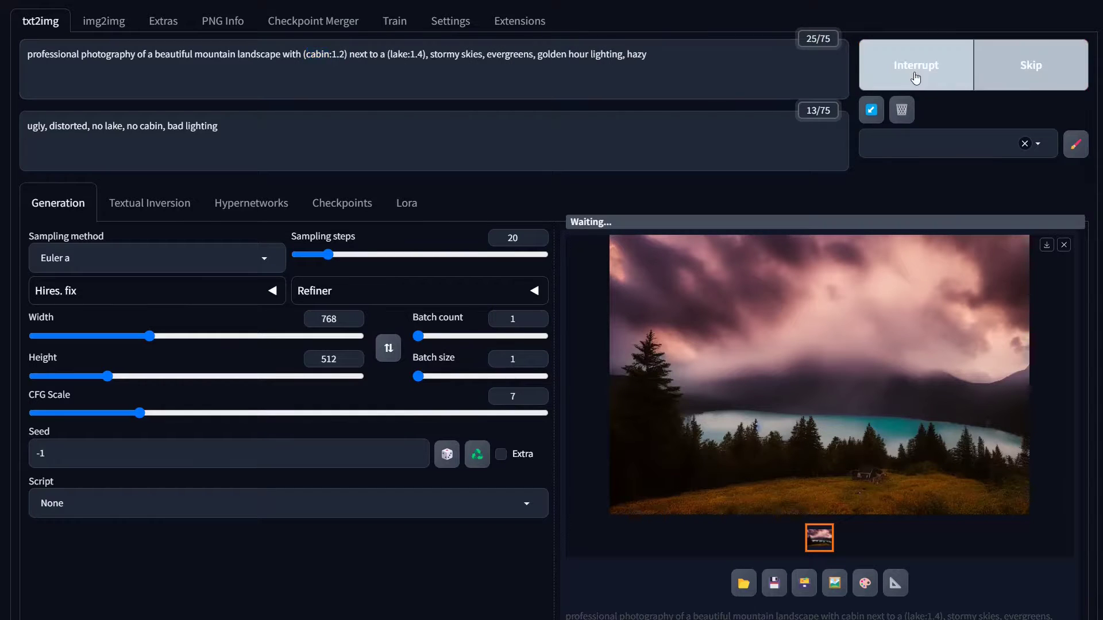